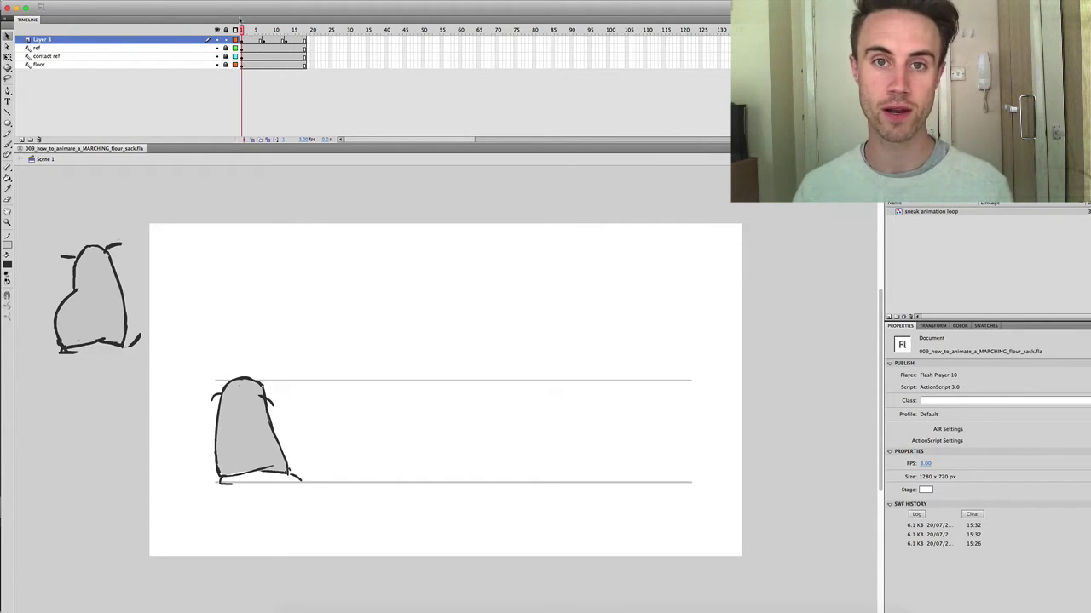
Scrub the first frames to check the sack poses, then run Test Movie
drag(241, 32, 242, 33)
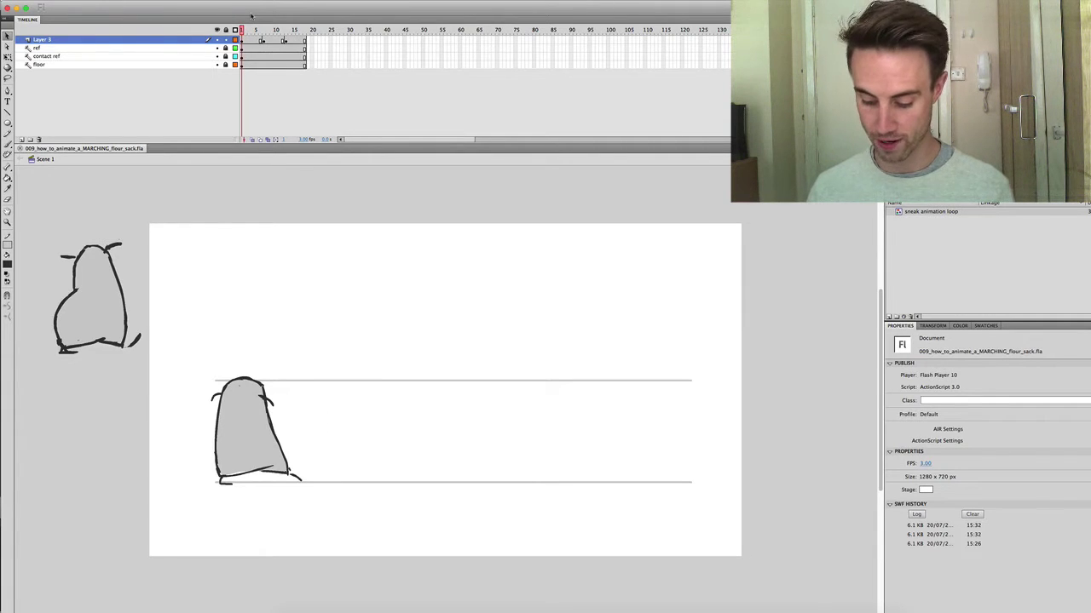
key(super+Return)
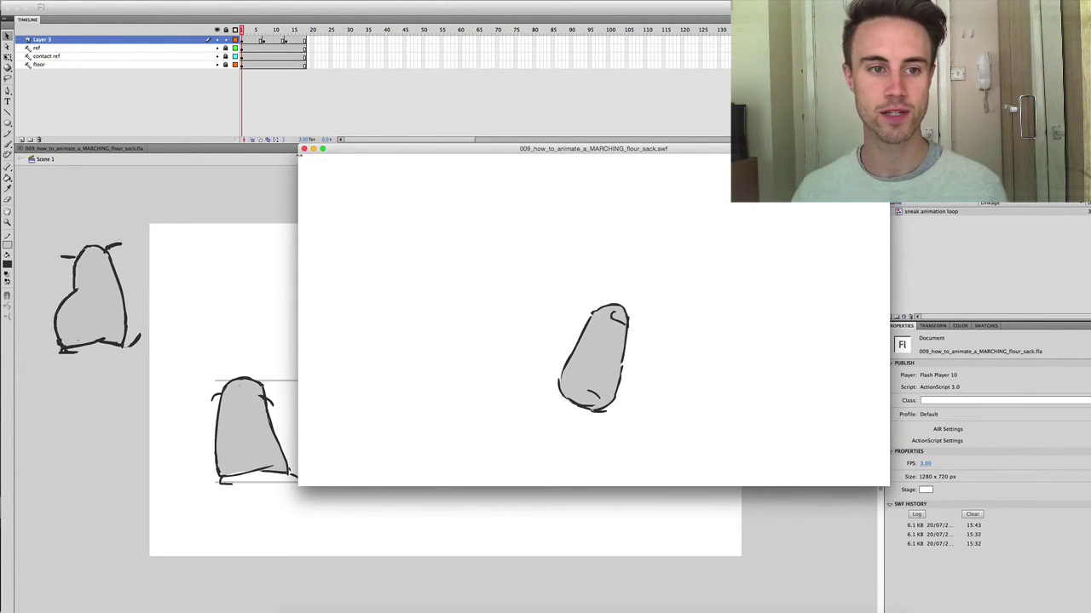
Close the test movie, enter the sneak animation loop symbol and play it
click(304, 150)
double_click(247, 424)
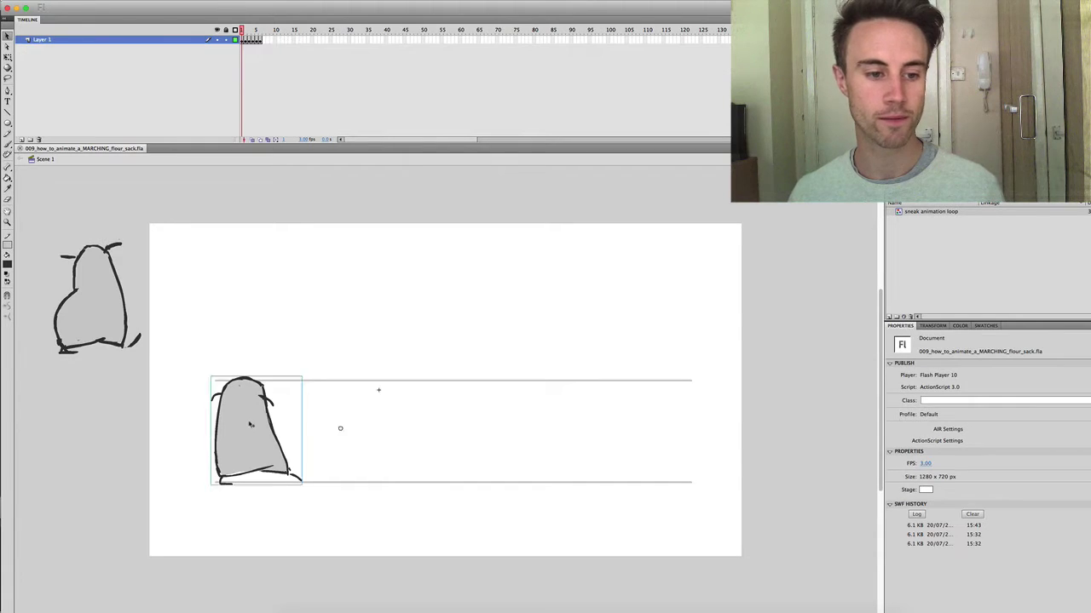
key(Return)
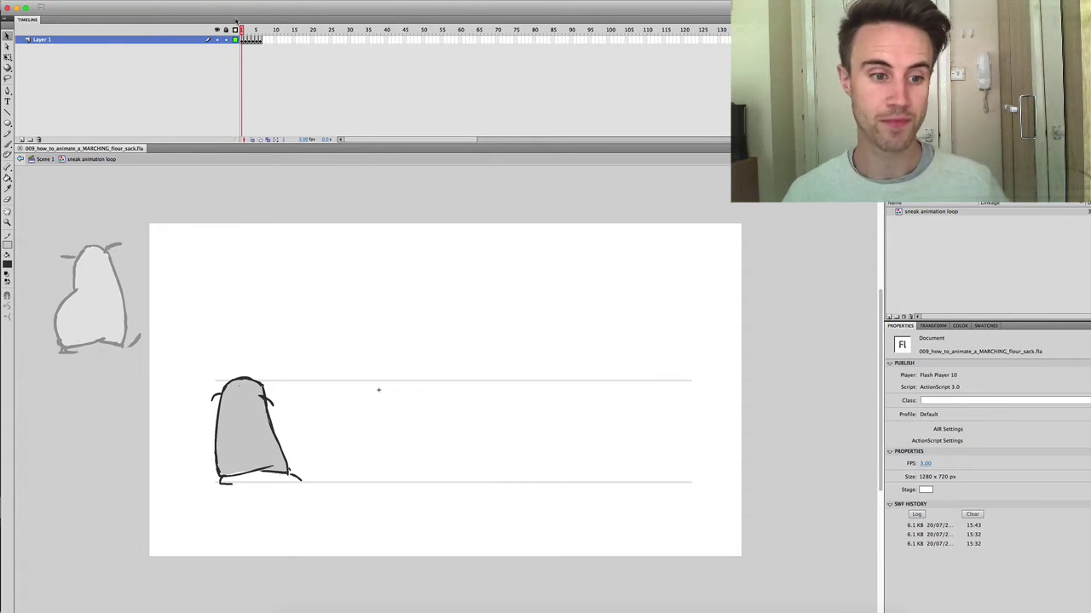
Set the fill colour to orange and add a new layer for line-of-action guides
click(7, 264)
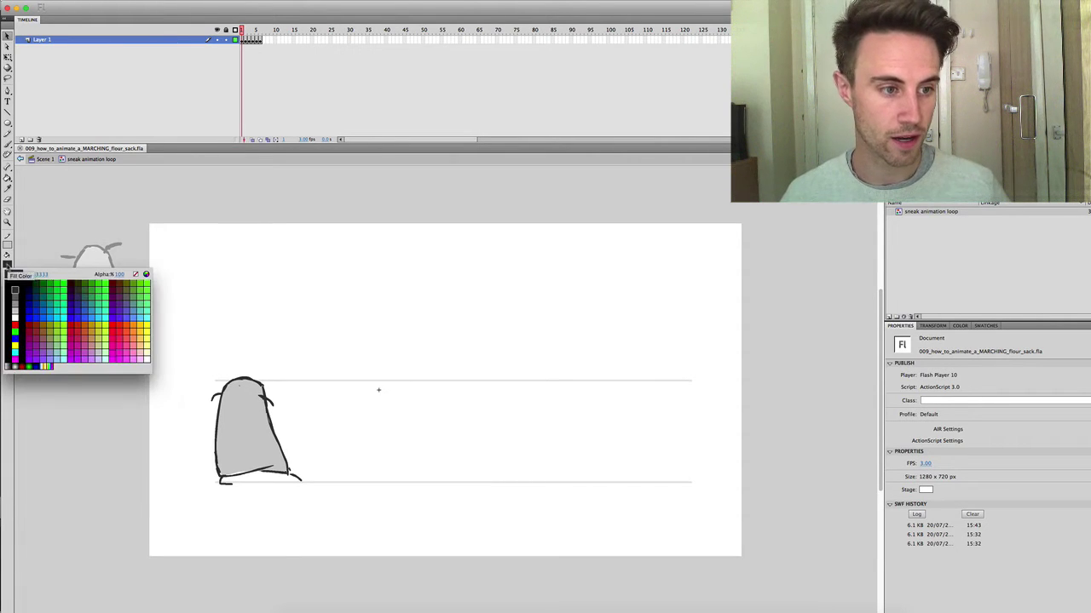
click(133, 327)
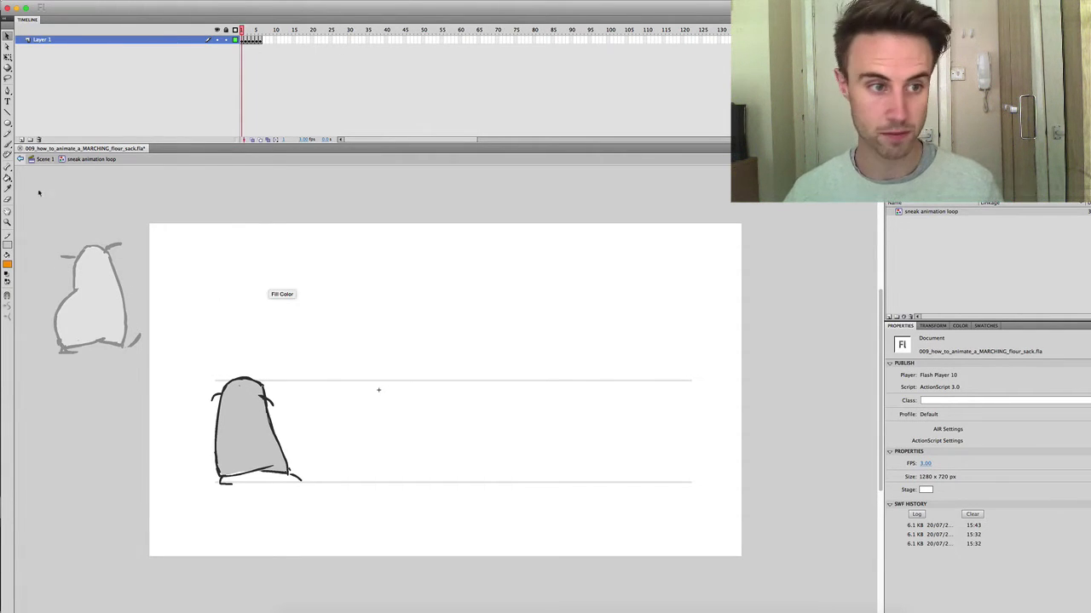
click(22, 139)
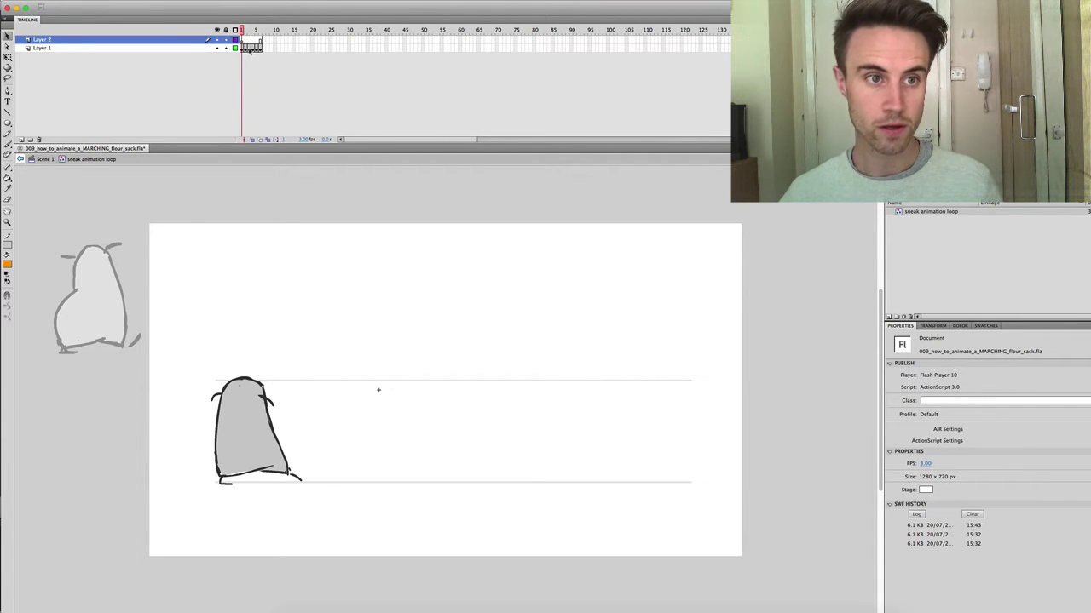
drag(242, 40, 259, 40)
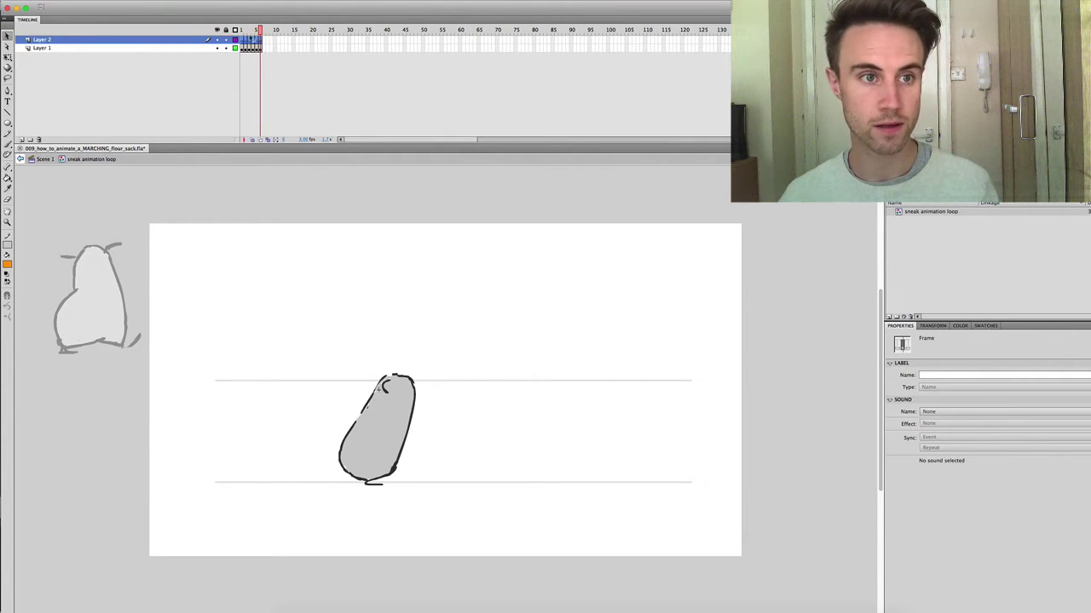
click(242, 32)
Brush an orange line of action down the upright sack on frame 1
key(b)
drag(254, 351, 268, 480)
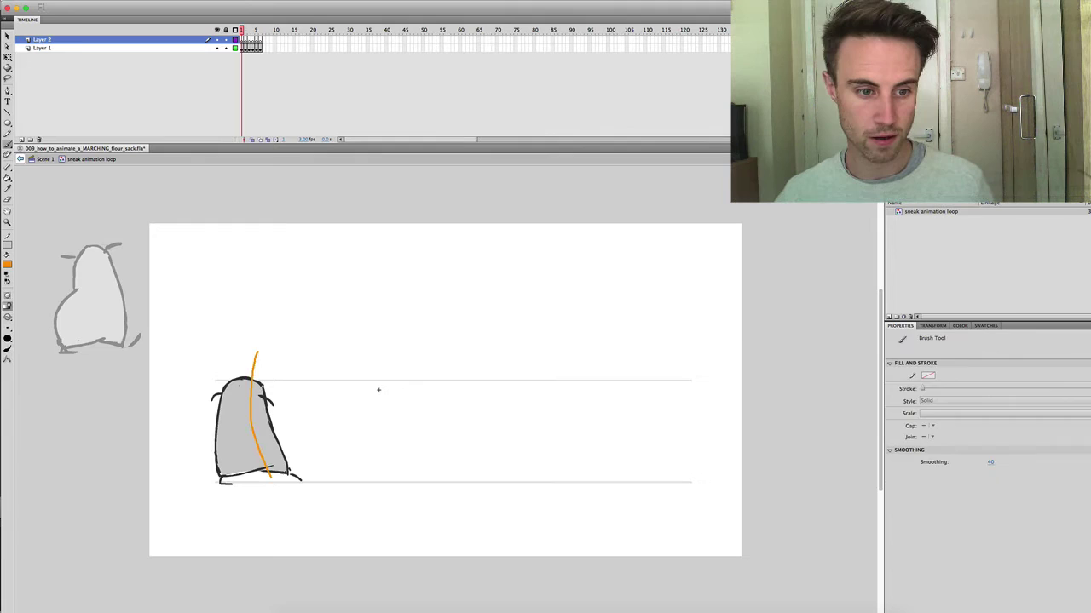
key(ctrl+z)
mouse_move(254, 353)
mouse_down()
mouse_move(271, 494)
mouse_move(248, 426)
mouse_move(266, 488)
mouse_up()
key(ctrl+z)
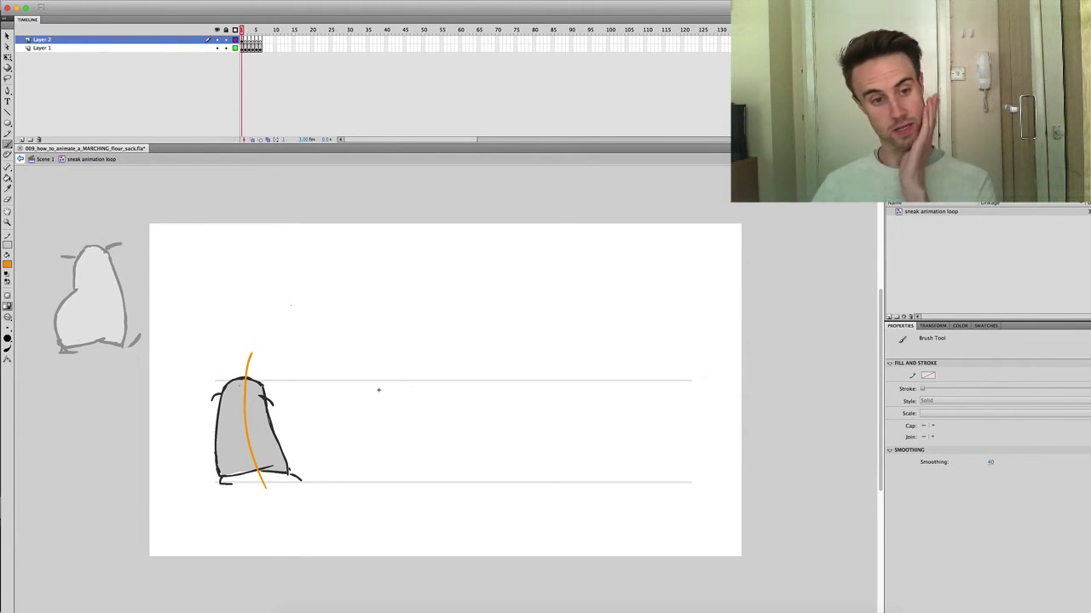
key(ctrl+z)
Draw a line of action on the tilted frame 2 pose, then redraw frame 1's line
key(period)
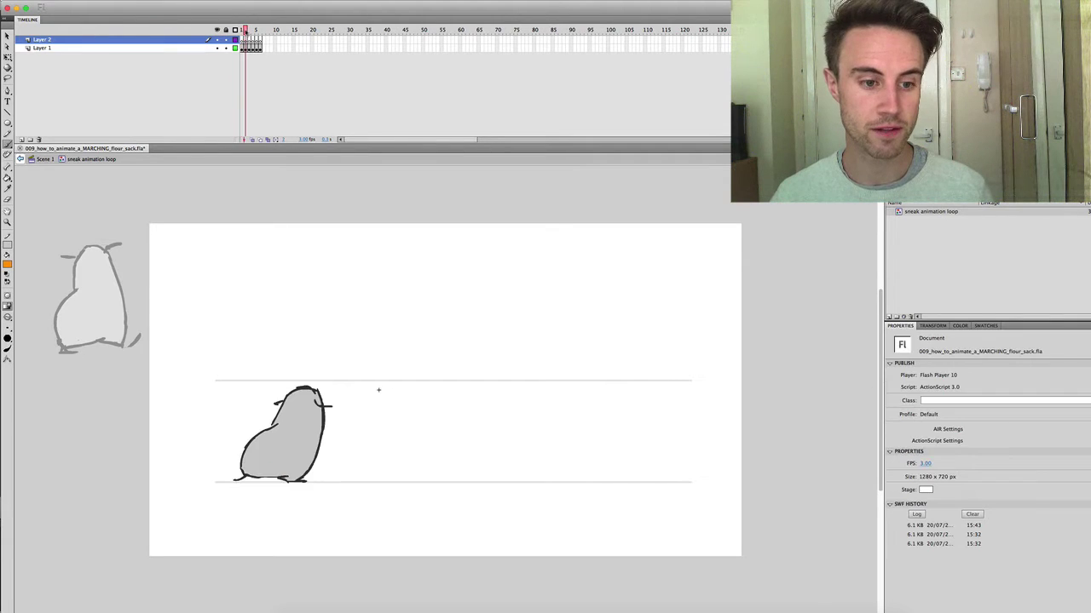
mouse_move(328, 368)
mouse_down()
mouse_move(341, 453)
mouse_move(313, 487)
mouse_up()
key(ctrl+z)
drag(313, 366, 259, 484)
key(ctrl+z)
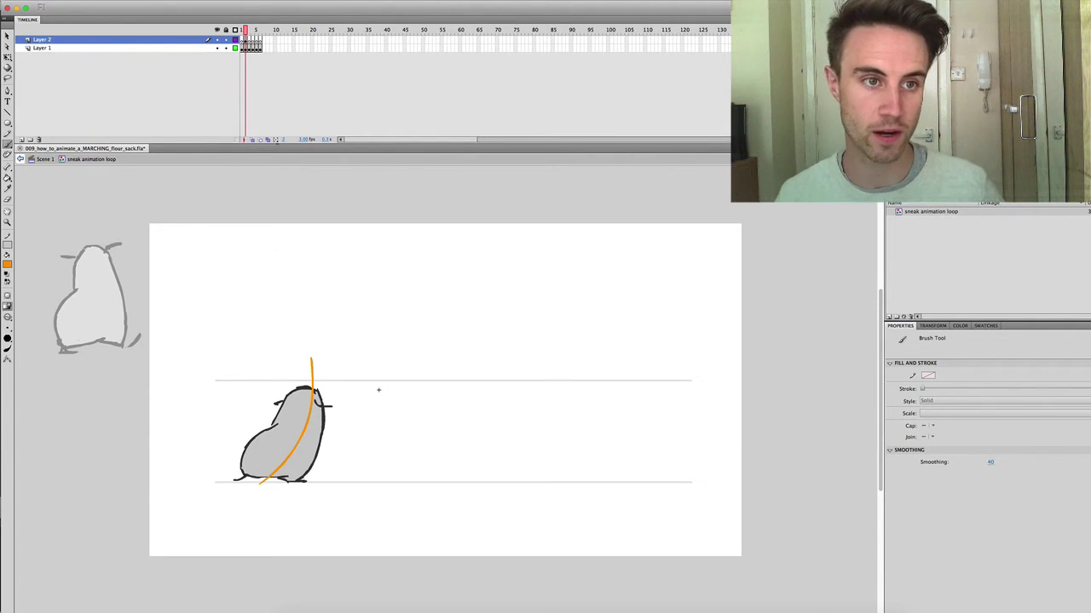
key(comma)
drag(250, 361, 264, 482)
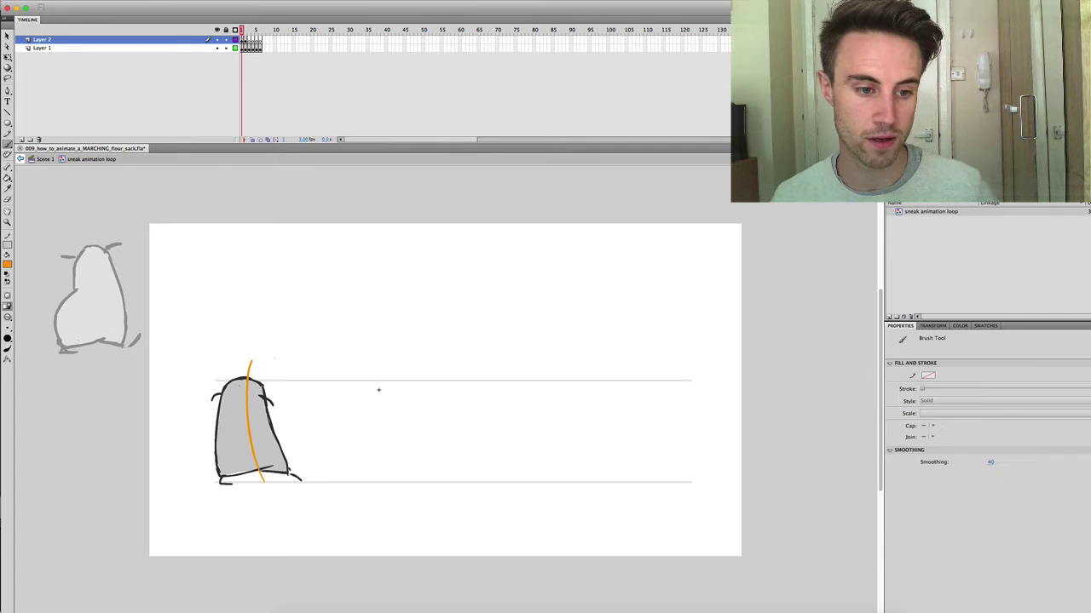
Play the poses and flip between frames 1 and 2, ending on the tilted pose
key(Return)
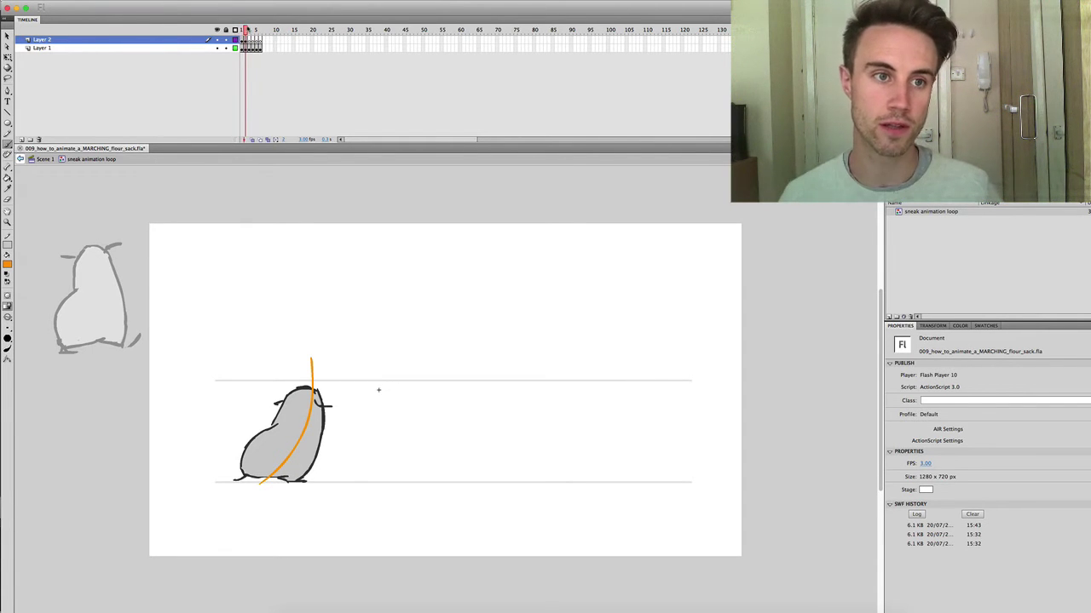
click(242, 29)
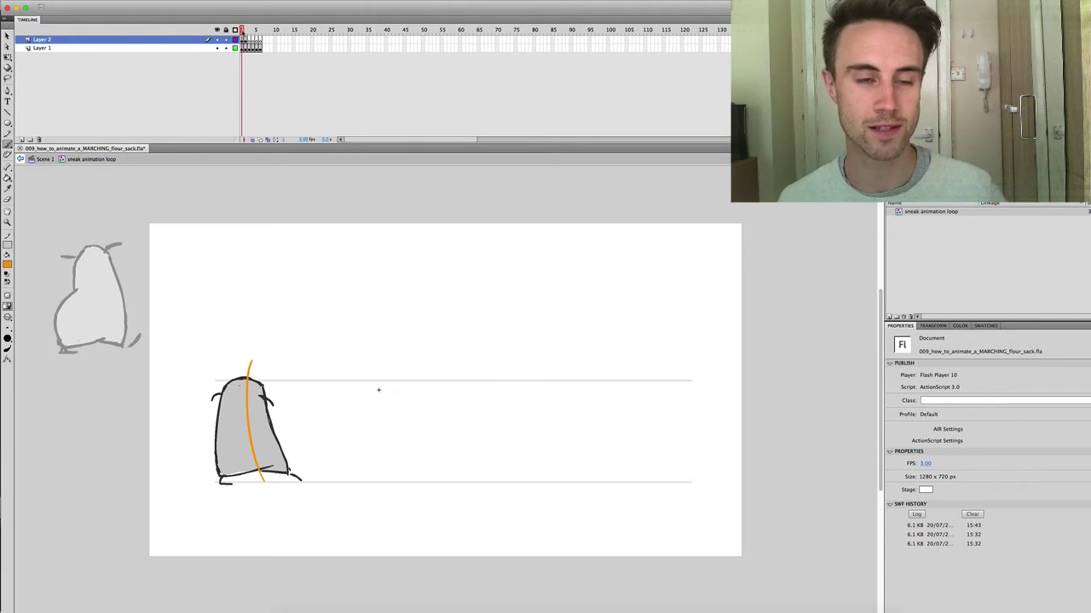
key(.)
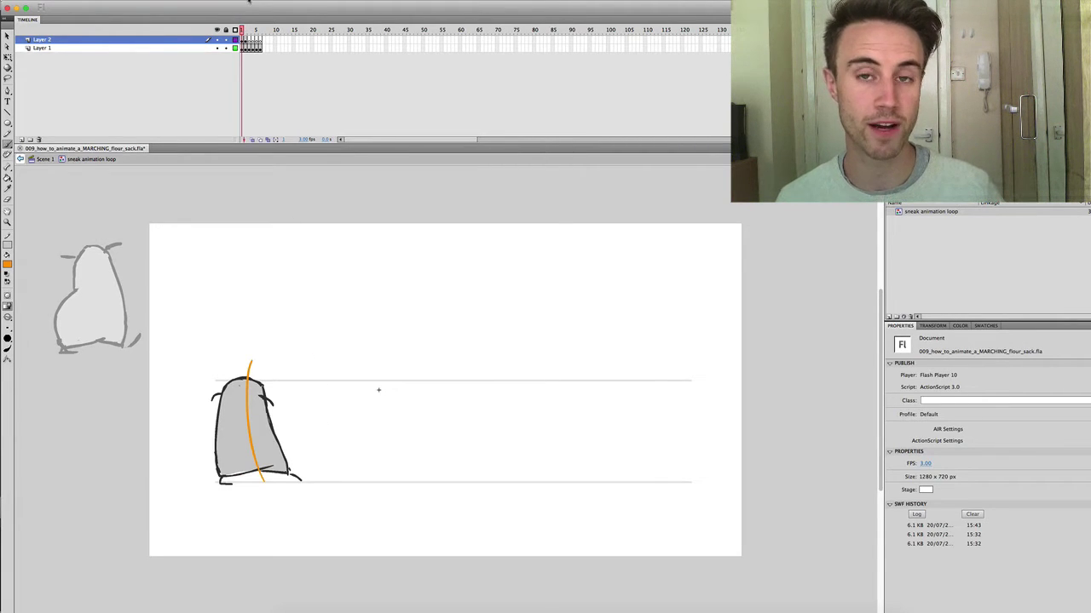
click(246, 31)
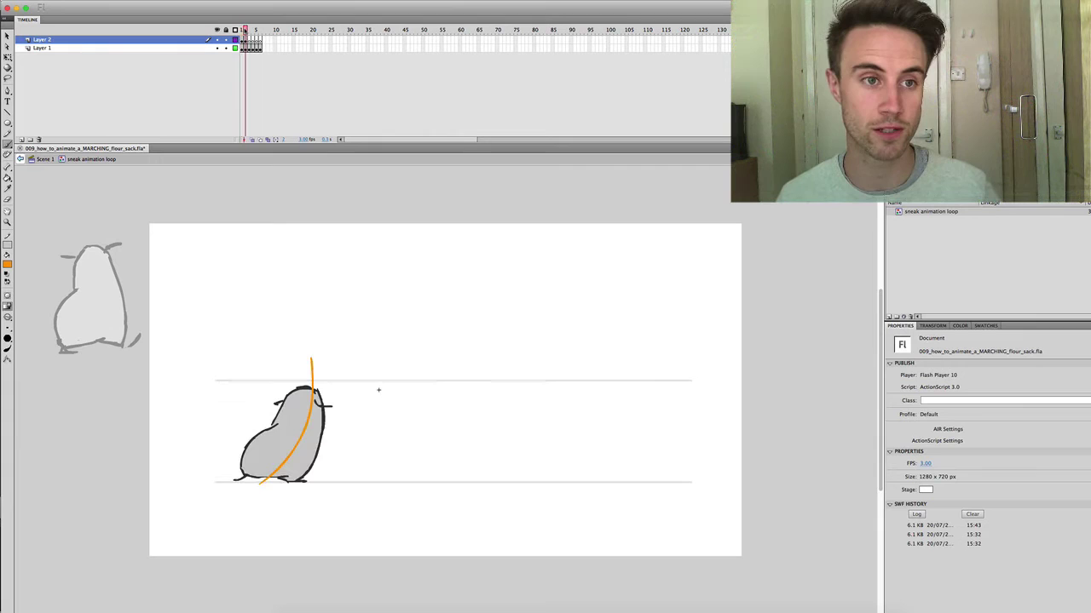
click(243, 32)
click(246, 31)
click(243, 31)
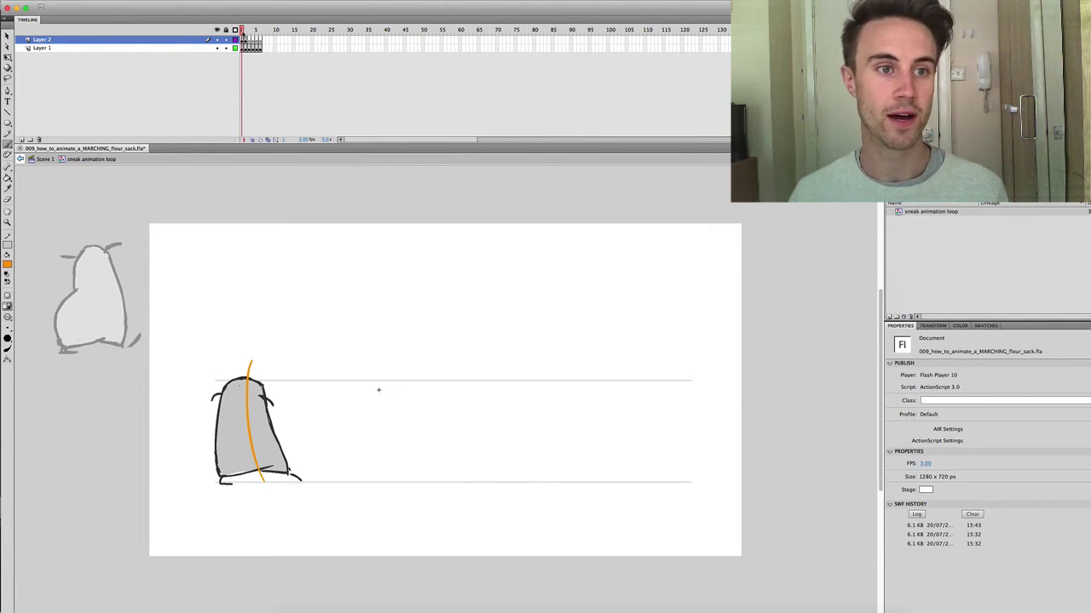
click(245, 31)
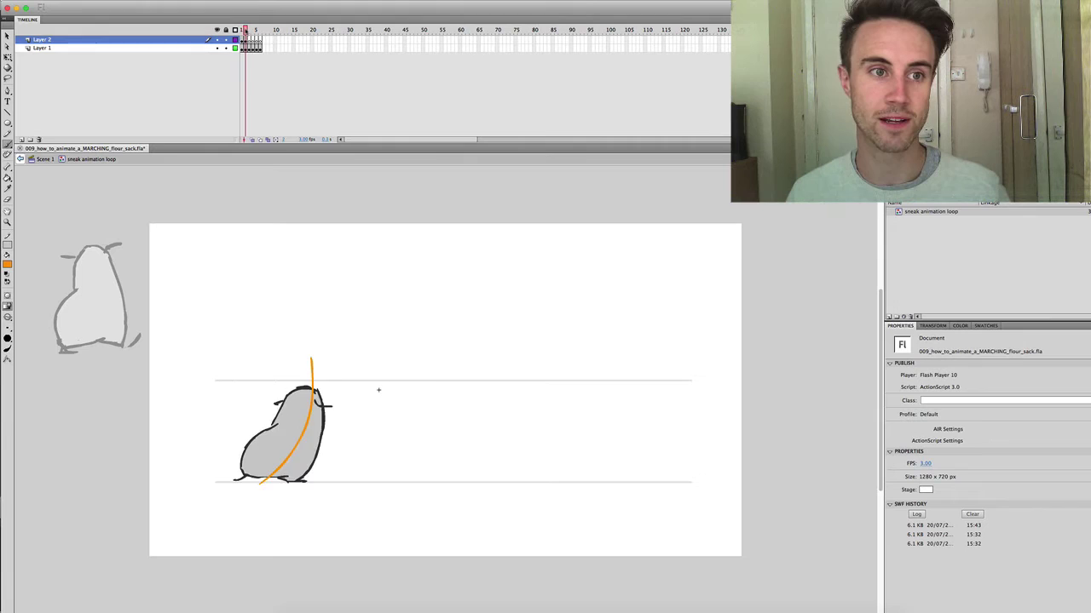
click(242, 32)
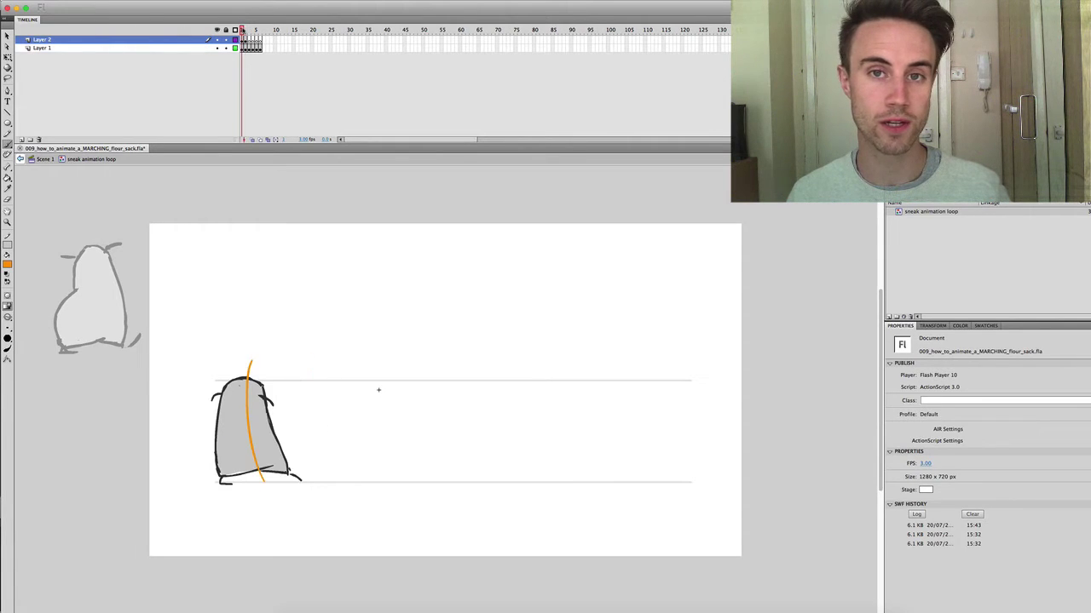
click(246, 32)
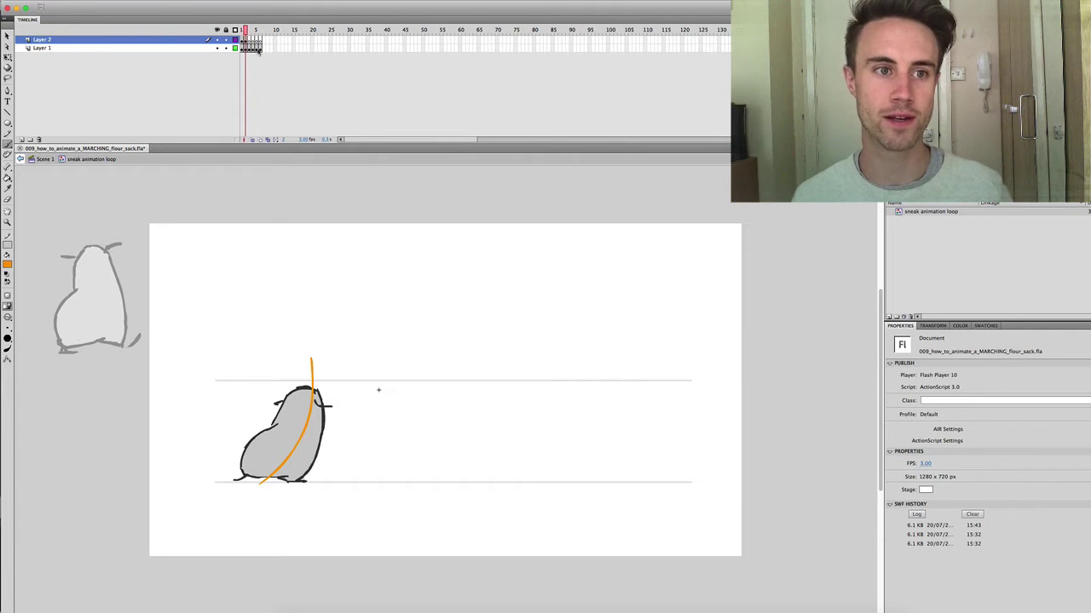
Brush an orange line of action down the sack's next pose and play back the arcs
key(Return)
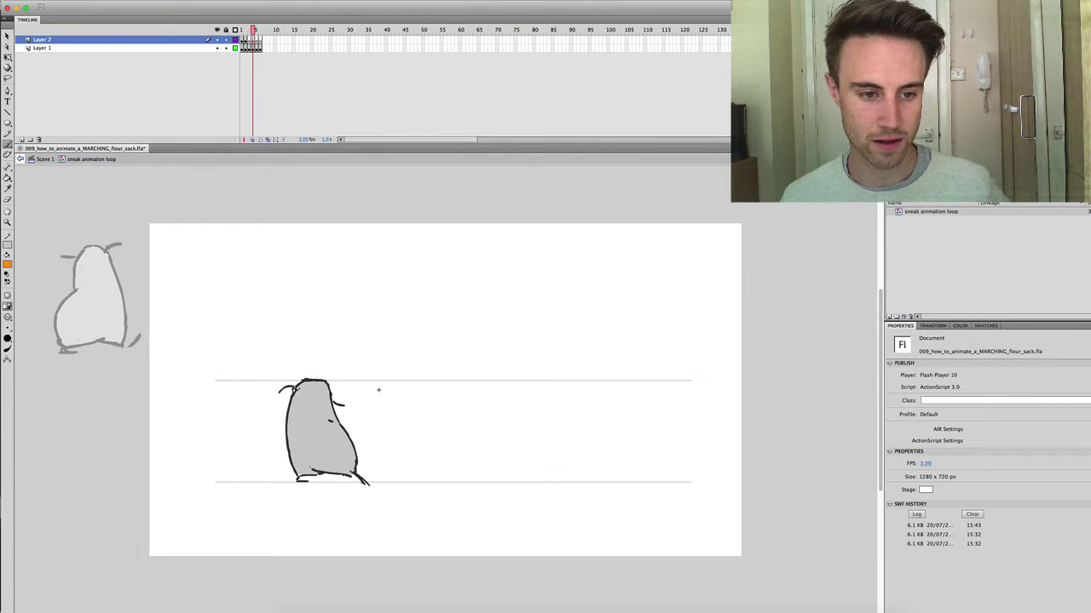
key(b)
drag(313, 359, 325, 469)
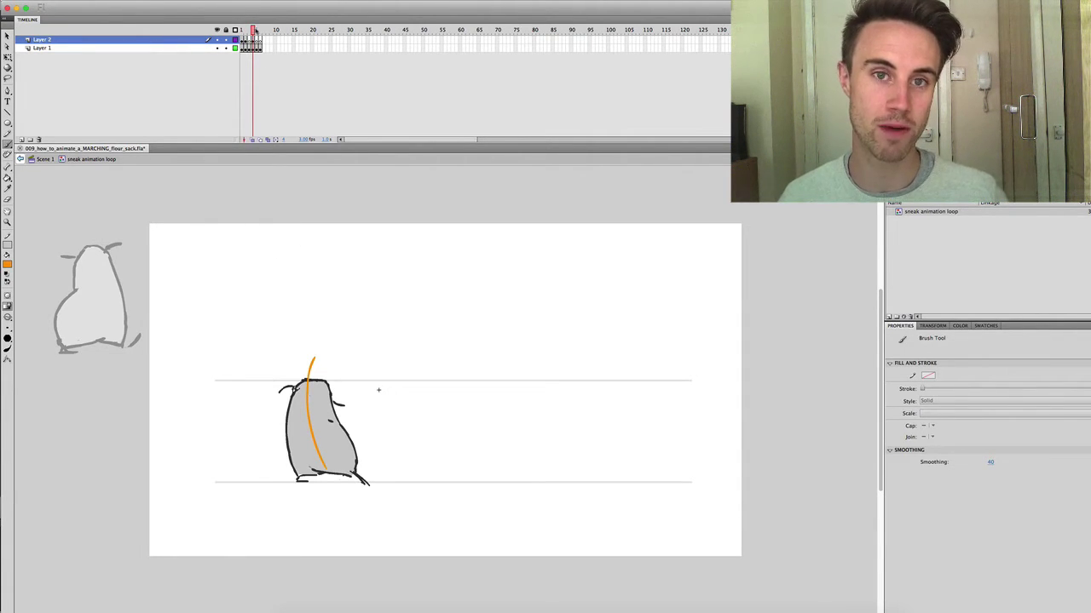
key(Return)
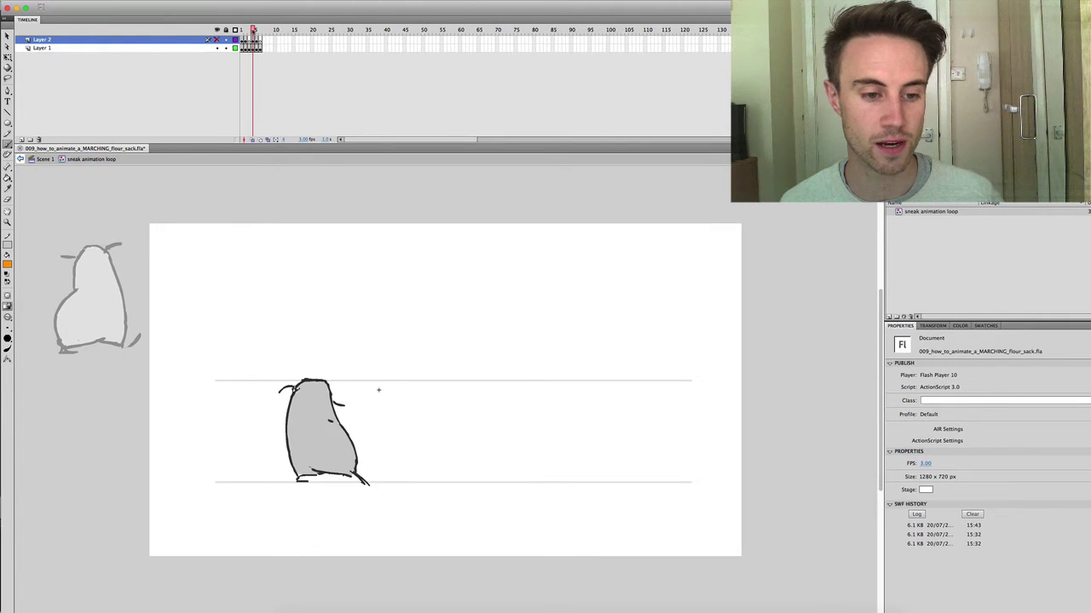
Preview the movie, then convert Layer 2 into a guide layer
key(super+Return)
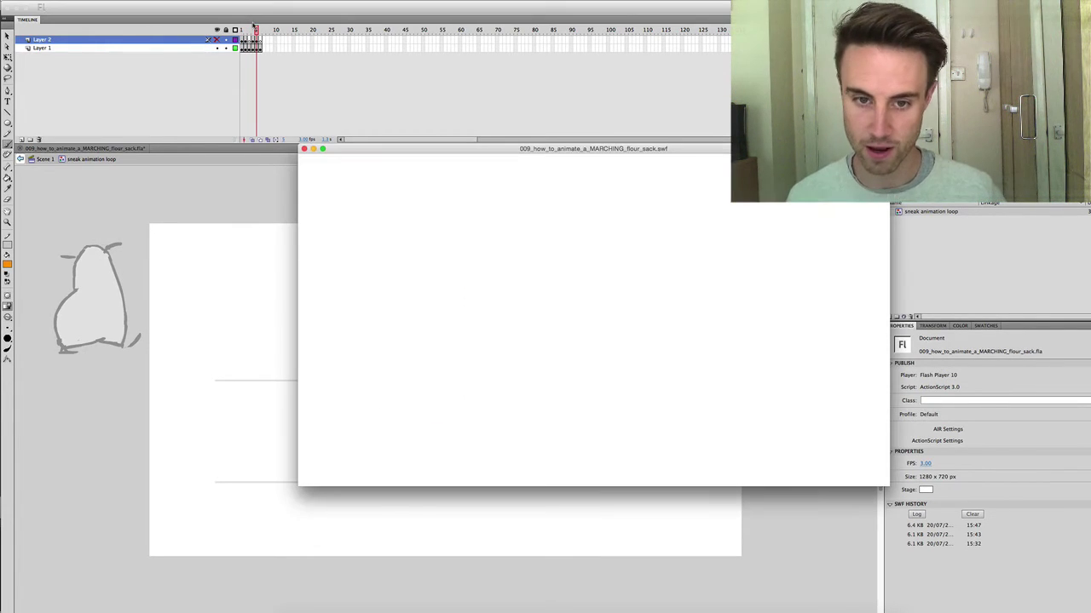
click(304, 148)
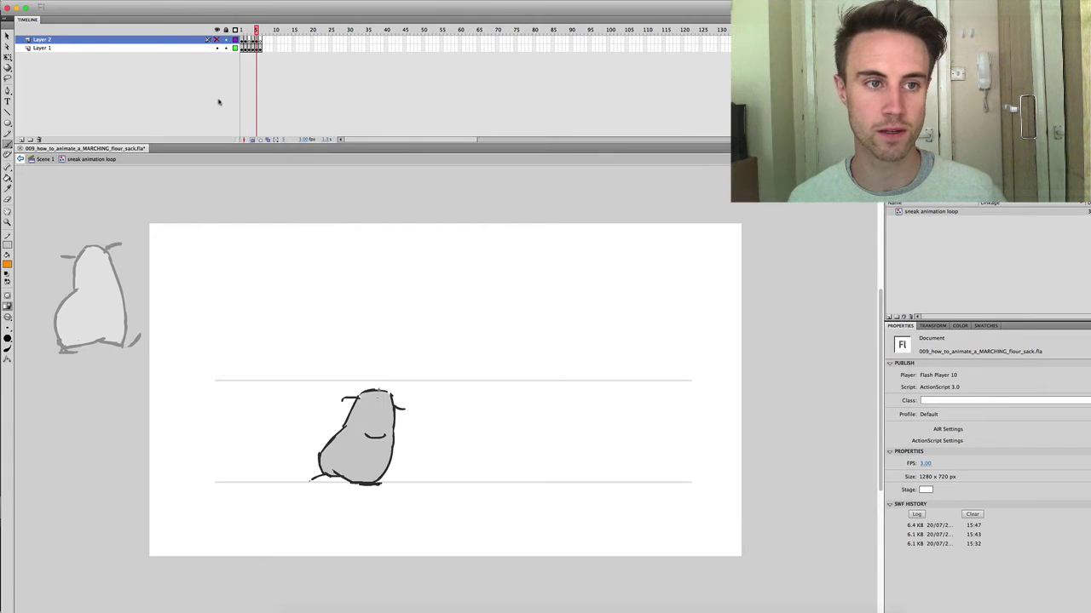
right_click(154, 39)
click(187, 102)
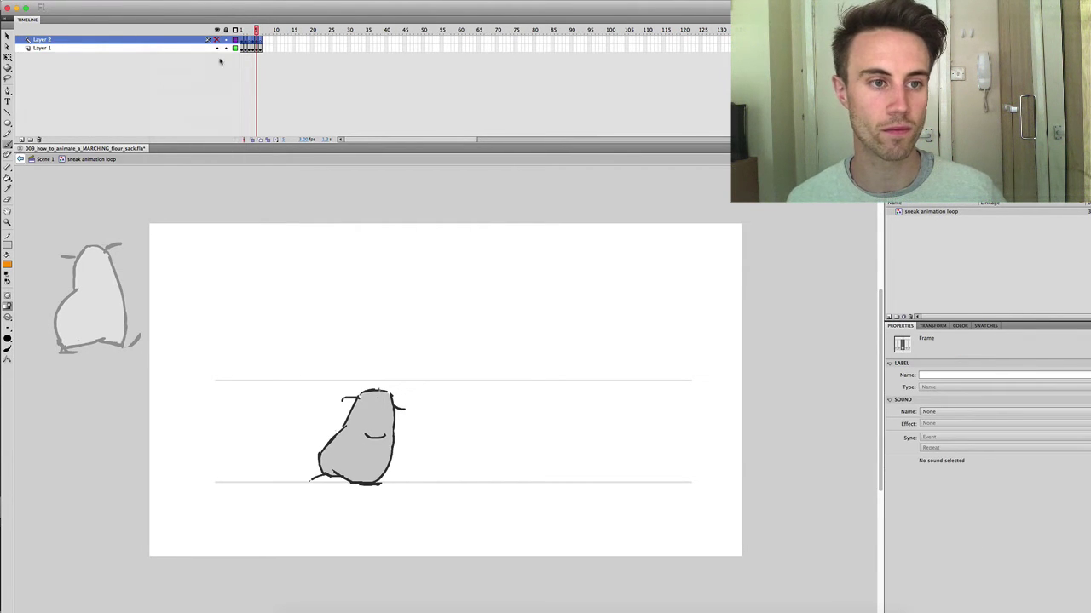
Test the movie without the guide lines, then close the preview
key(super+Return)
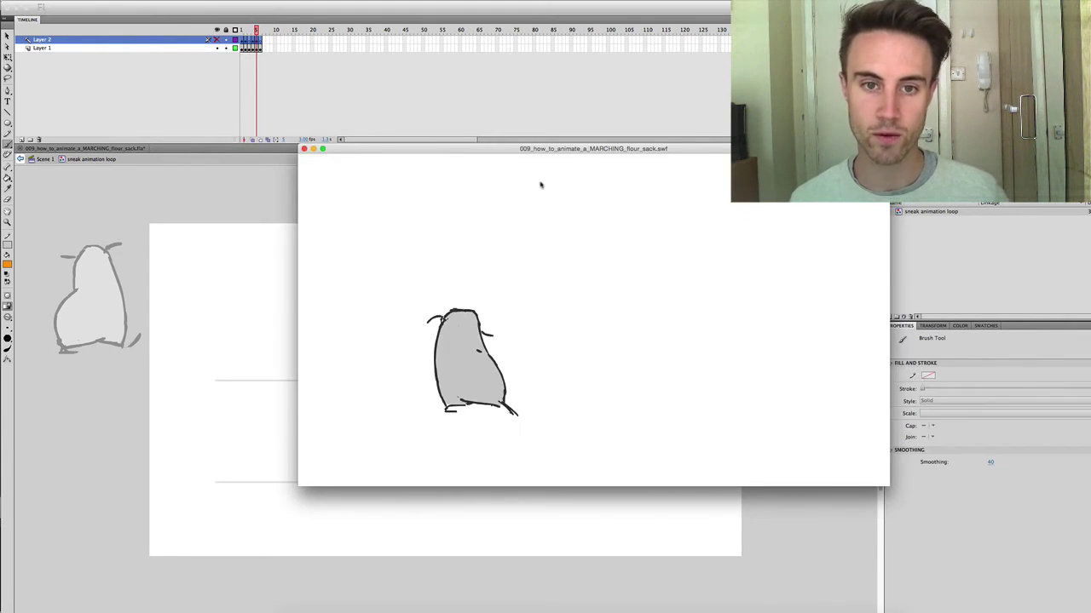
drag(525, 141, 267, 67)
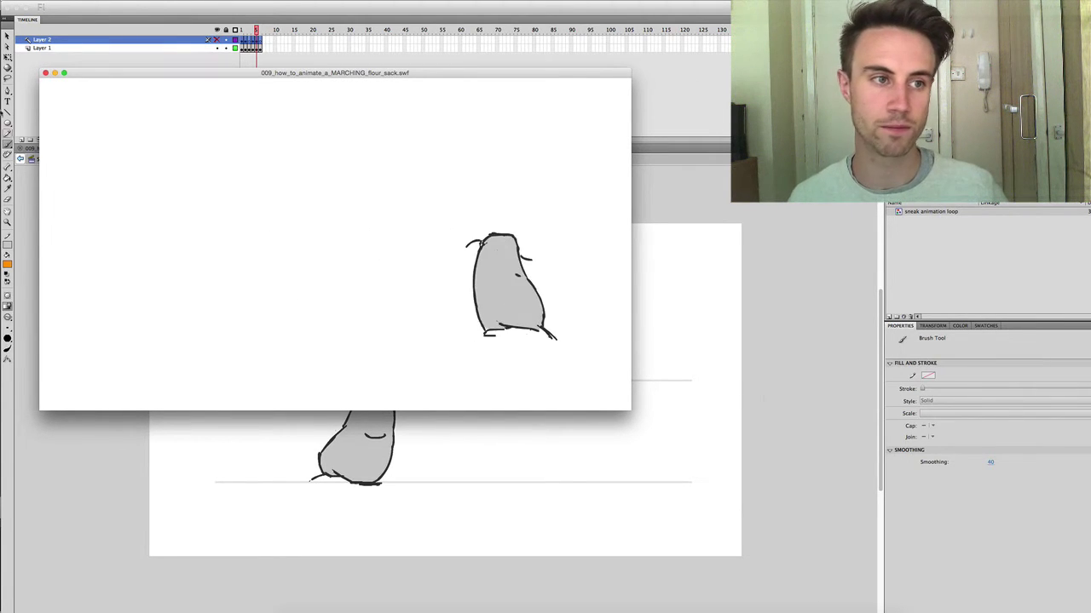
click(45, 73)
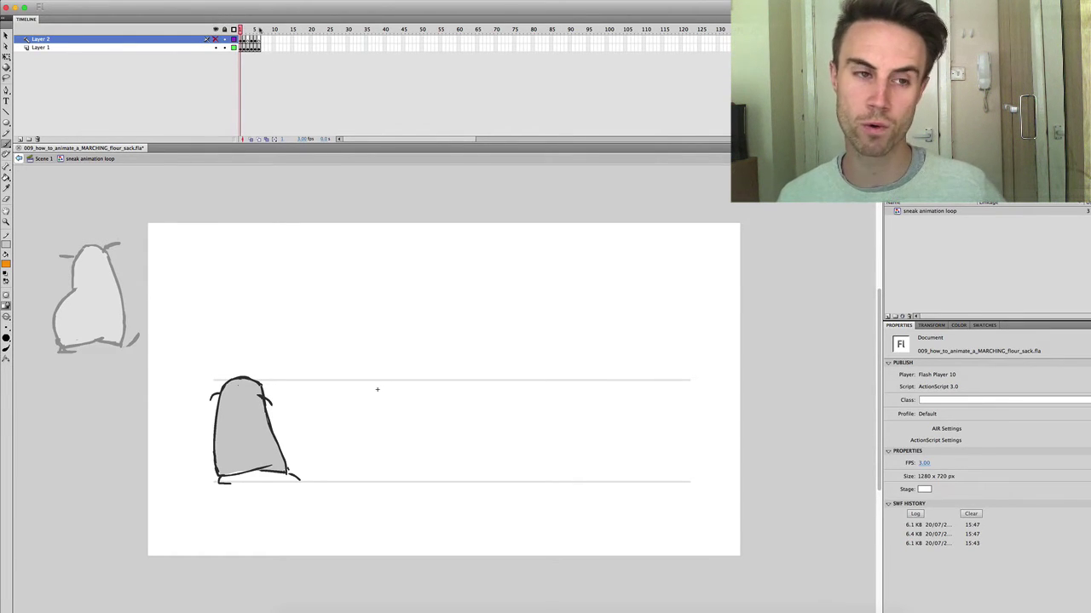
key(v)
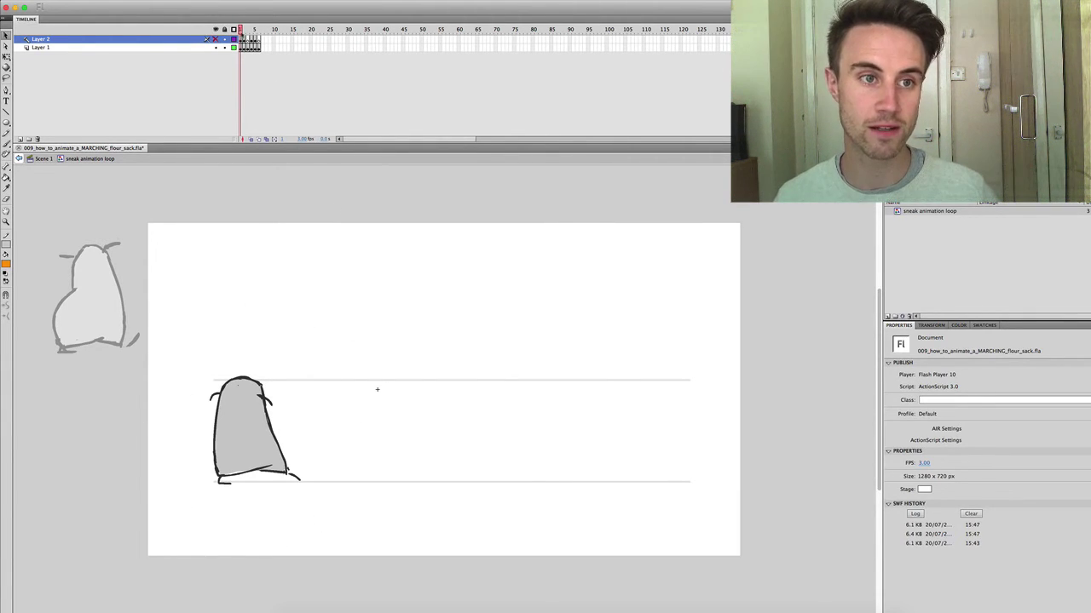
key(.)
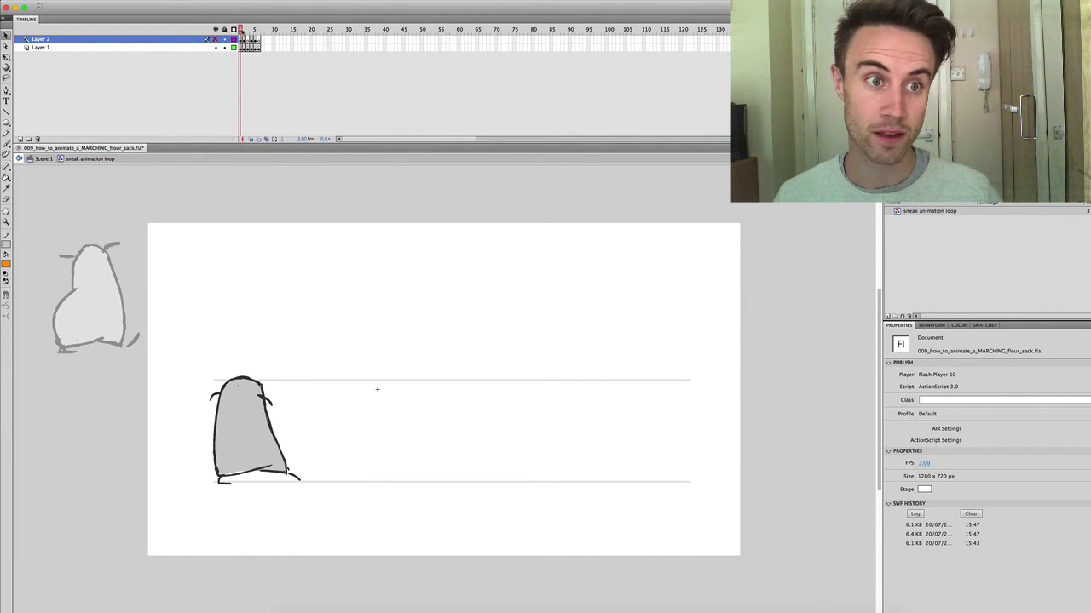
key(.)
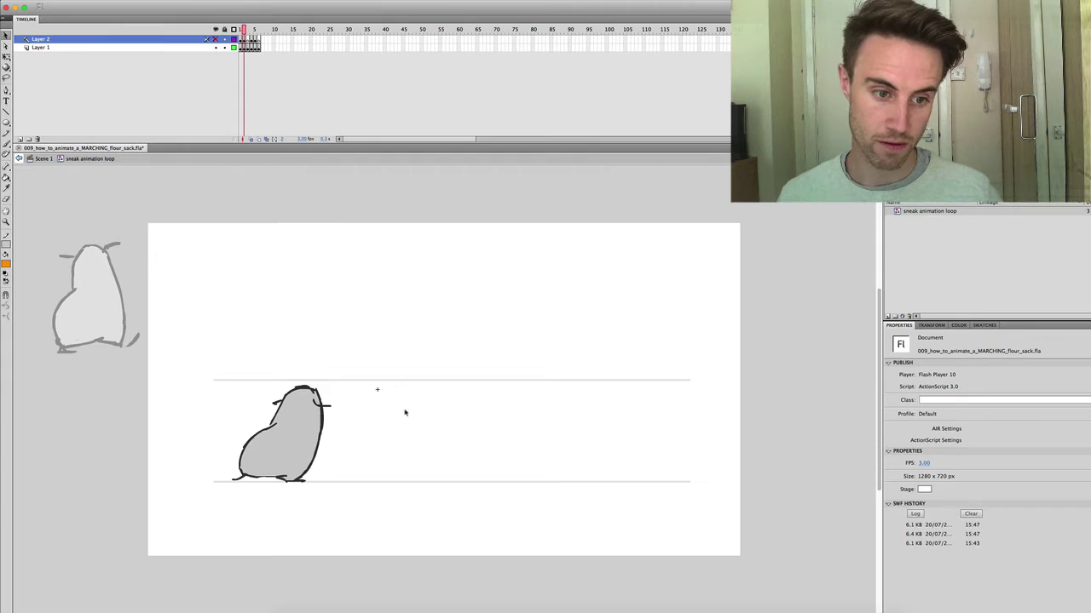
key(.)
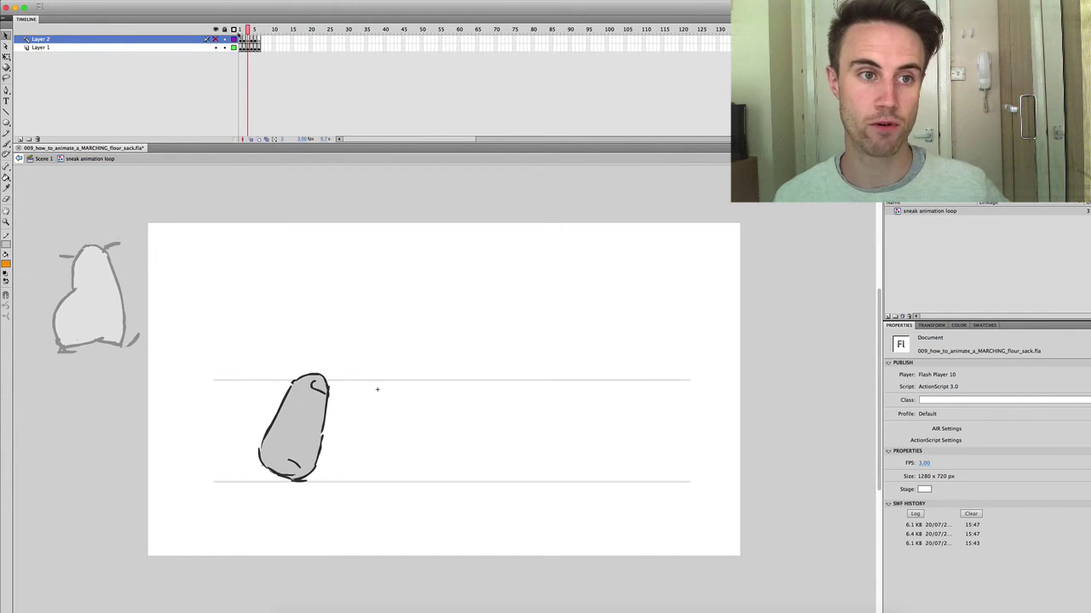
key(period)
key(period)
key(period)
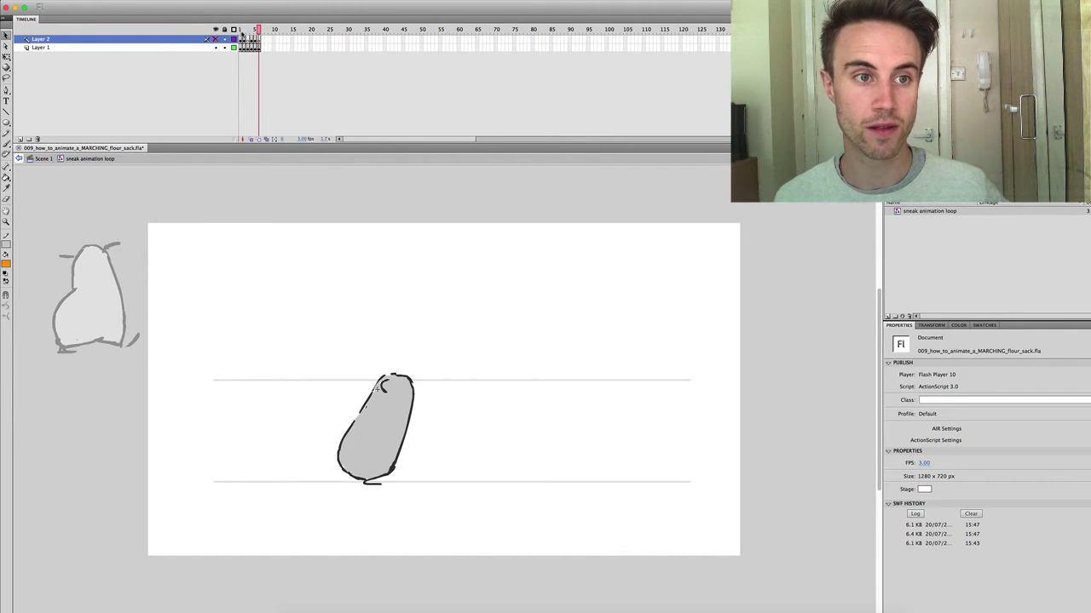
click(244, 34)
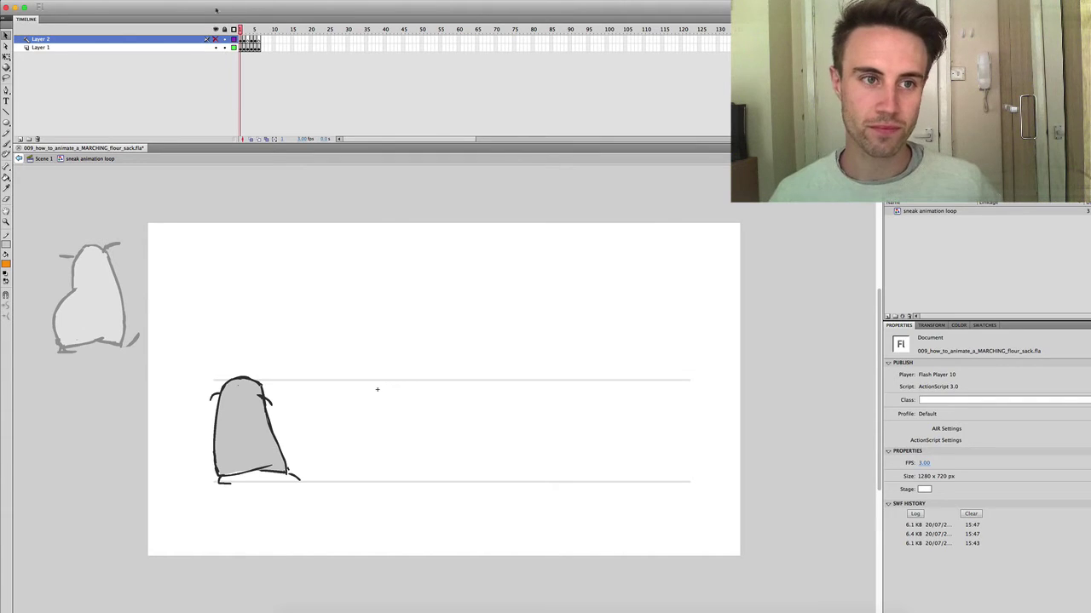
Flip between the upright and leaning poses with comma and period, then step through and play all poses
key(period)
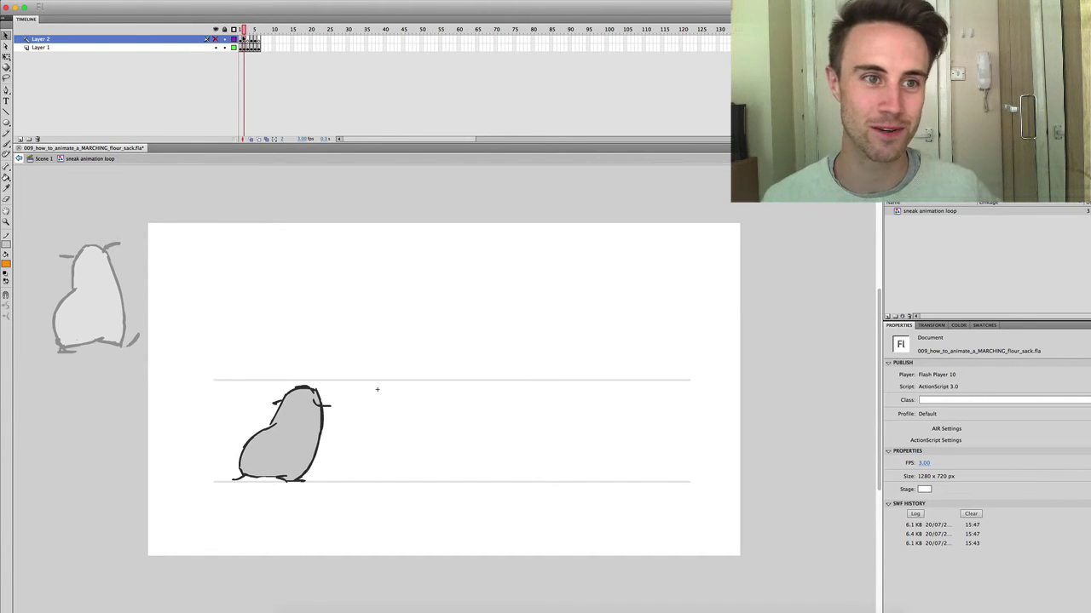
click(241, 40)
key(period)
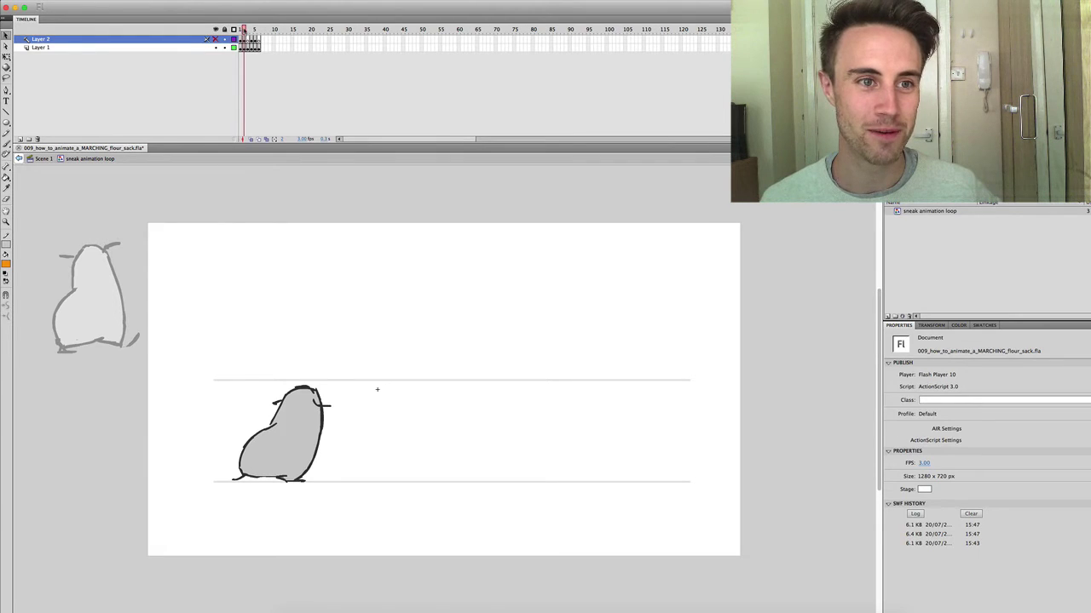
key(comma)
key(period)
key(comma)
key(period)
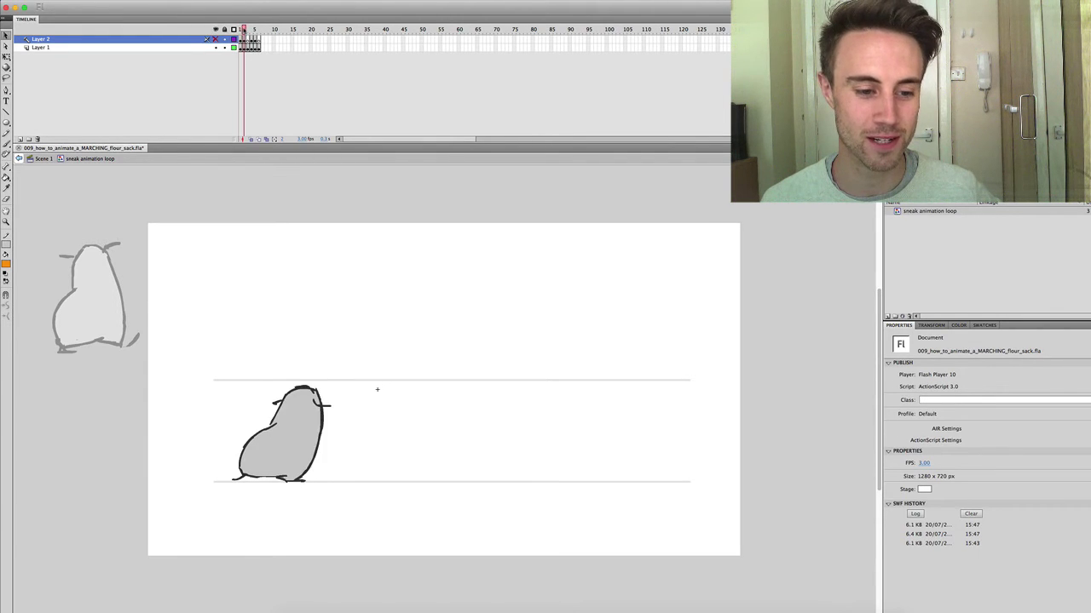
key(comma)
key(period)
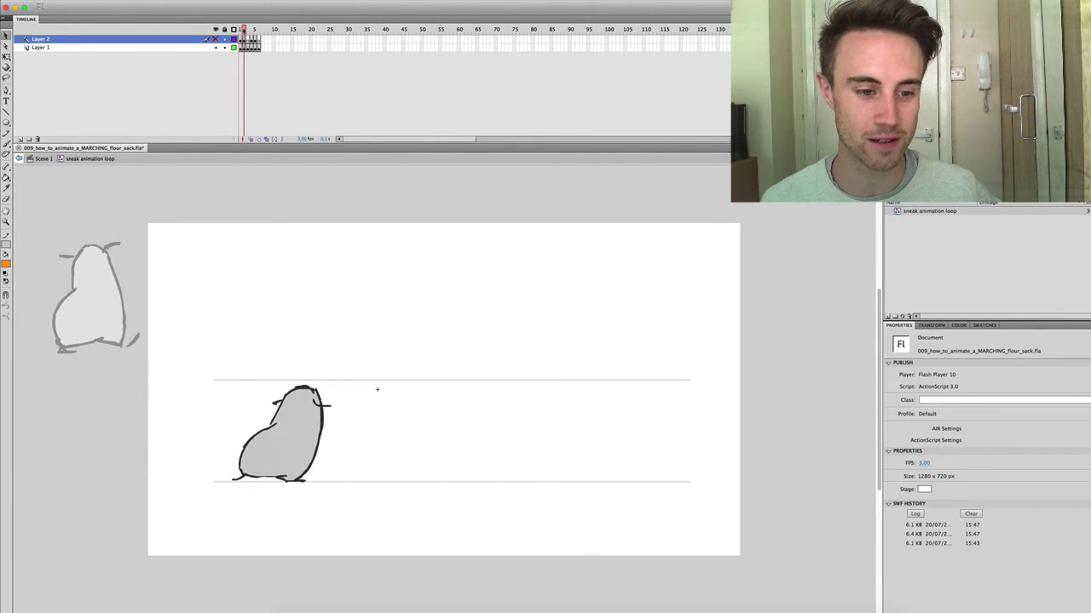
key(comma)
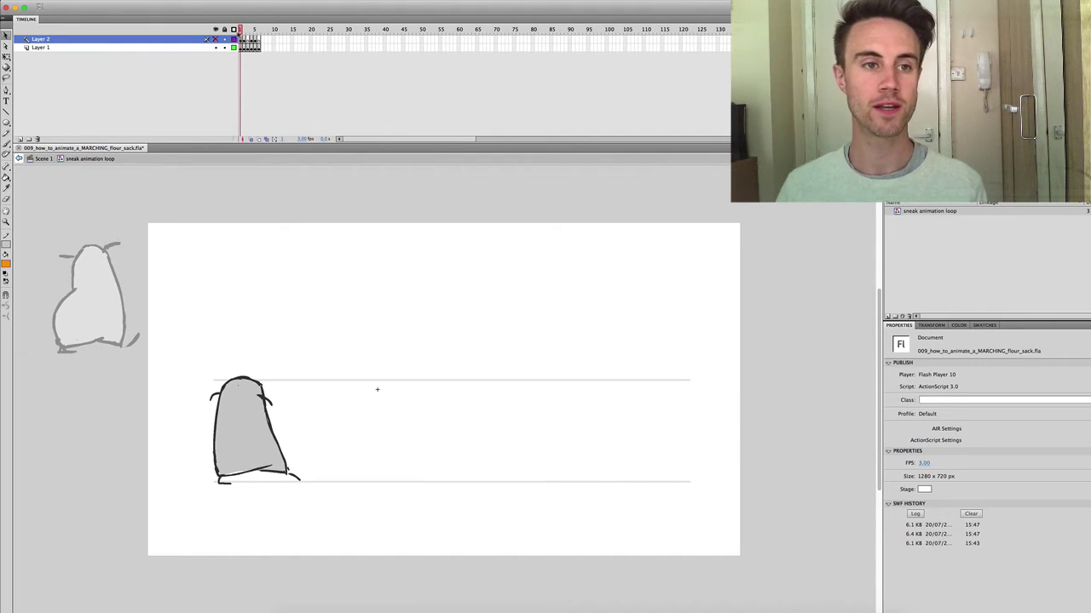
key(period)
key(comma)
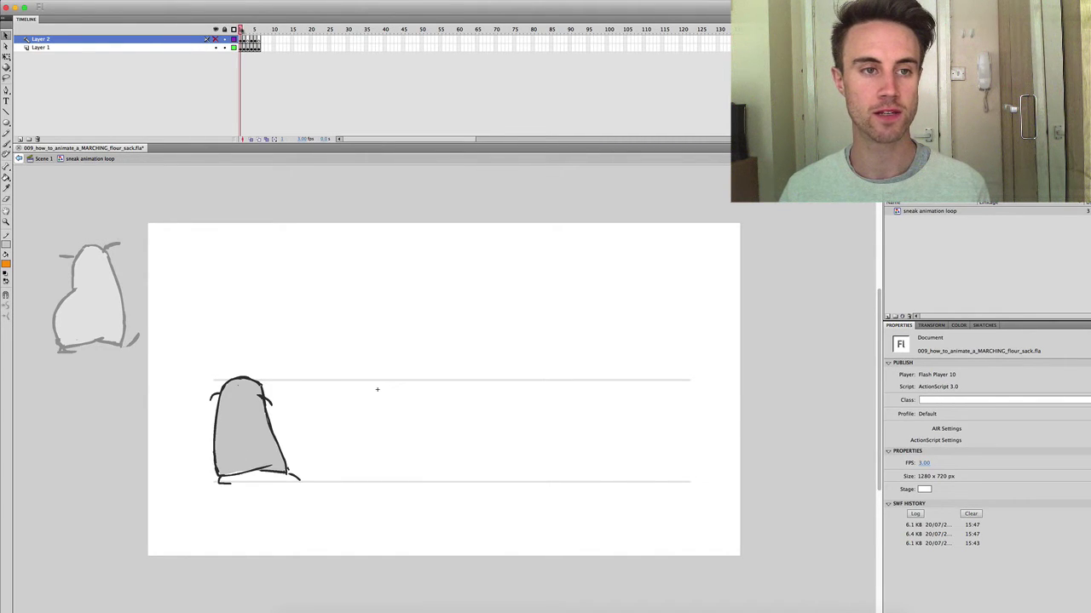
key(period)
key(comma)
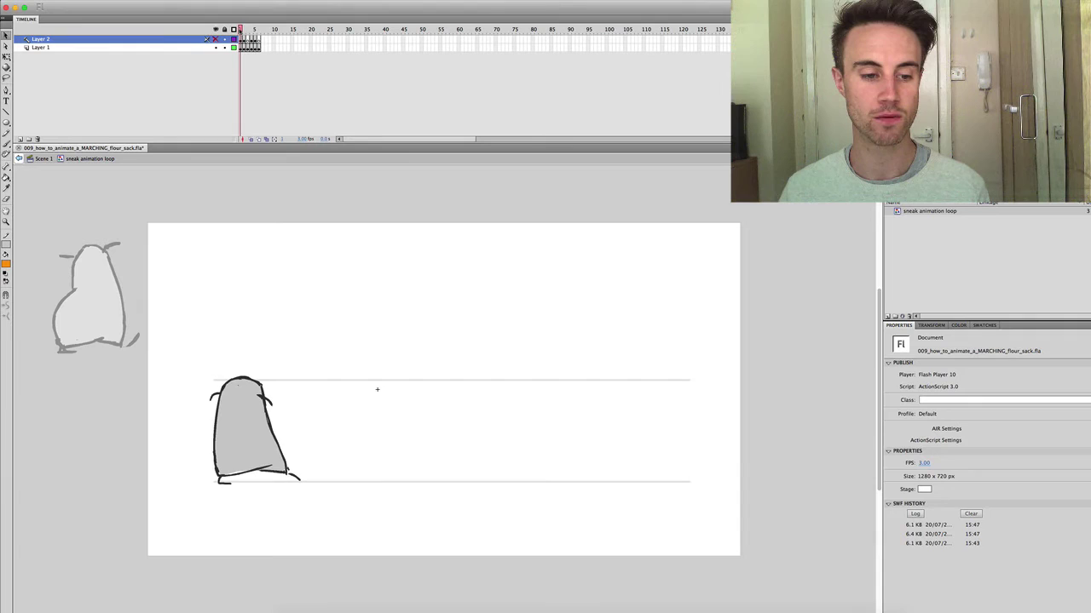
key(period)
key(period)
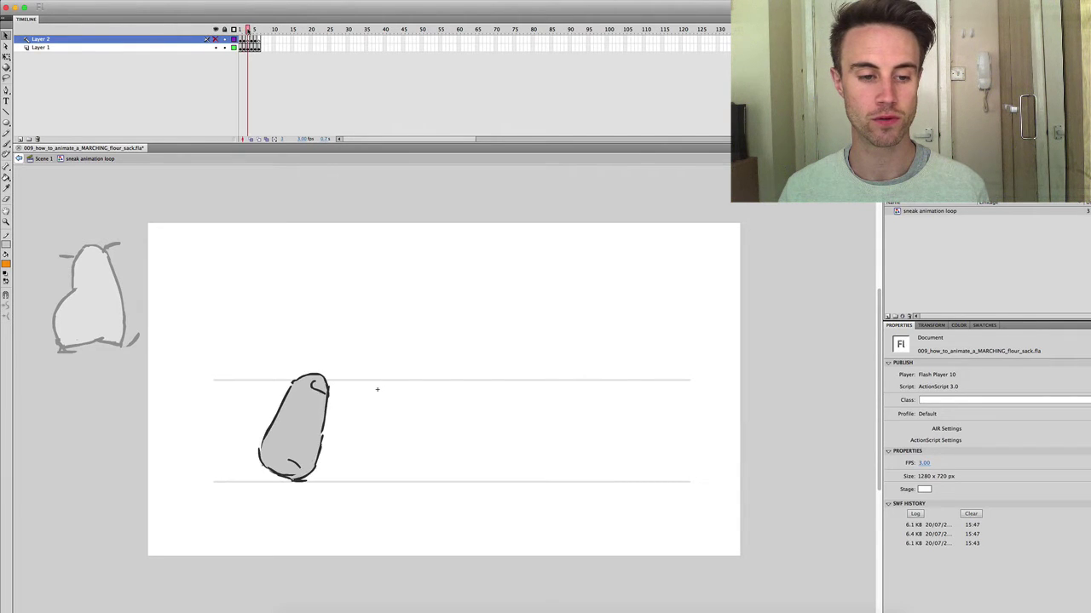
key(period)
key(Return)
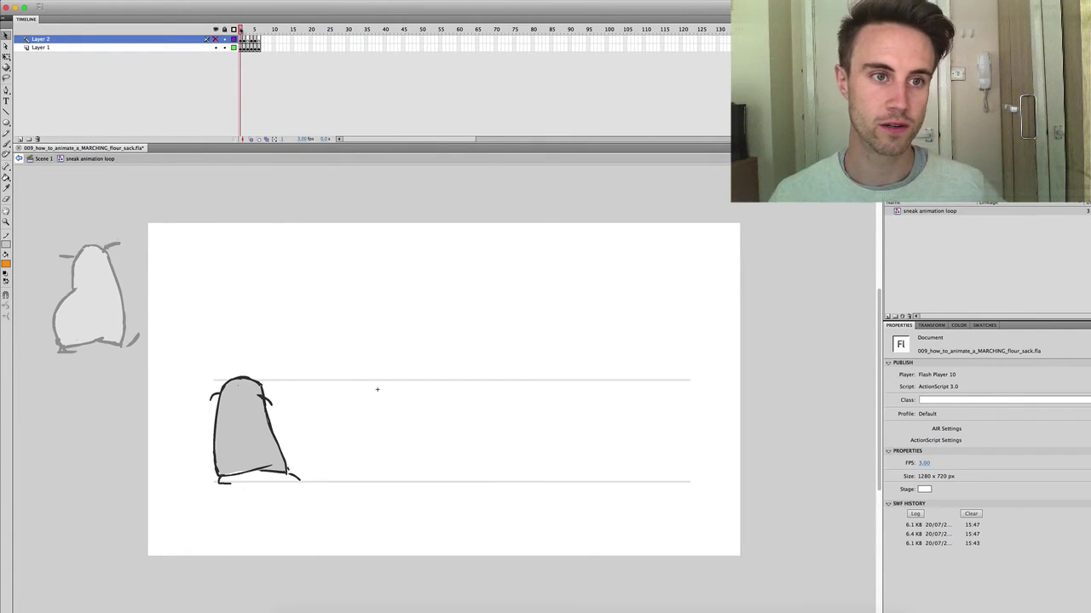
Compare the crouched pose with the tall stretched pose on frame 3, then play and stop the loop
drag(242, 32, 245, 33)
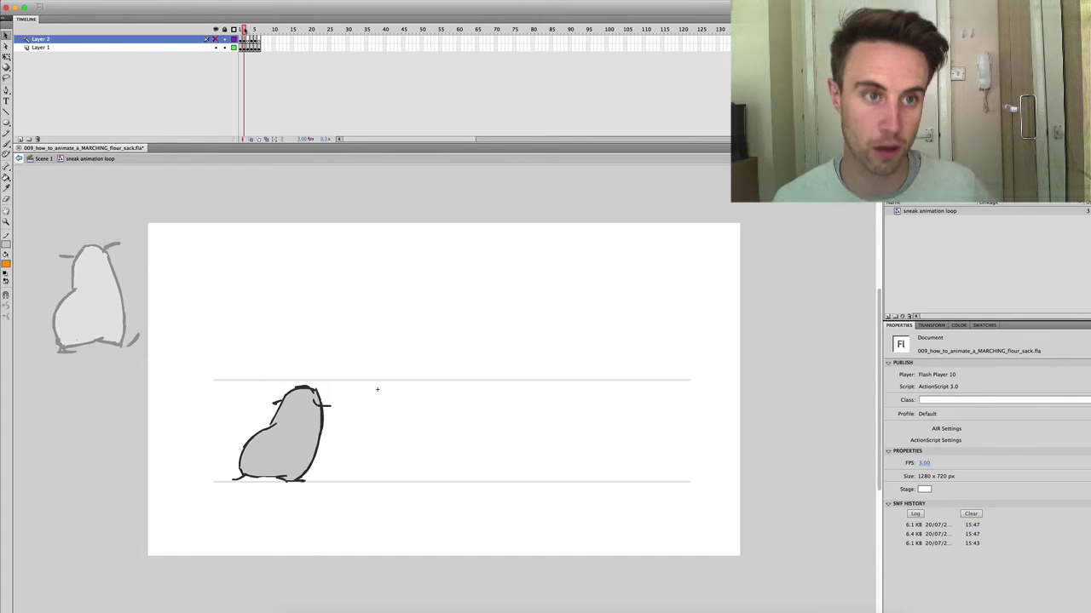
drag(244, 32, 247, 32)
key(comma)
key(period)
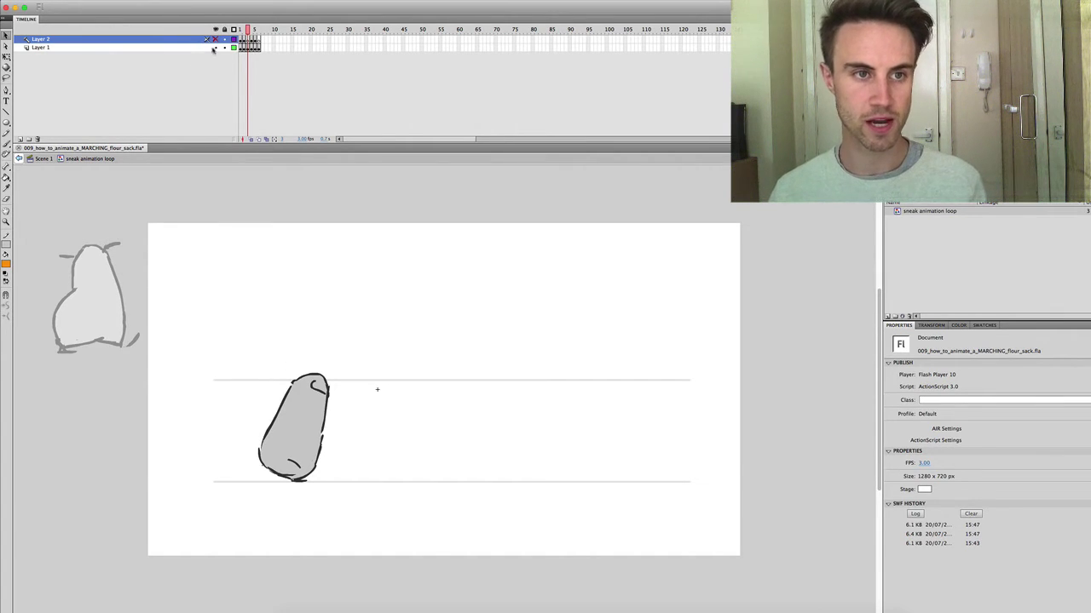
key(Return)
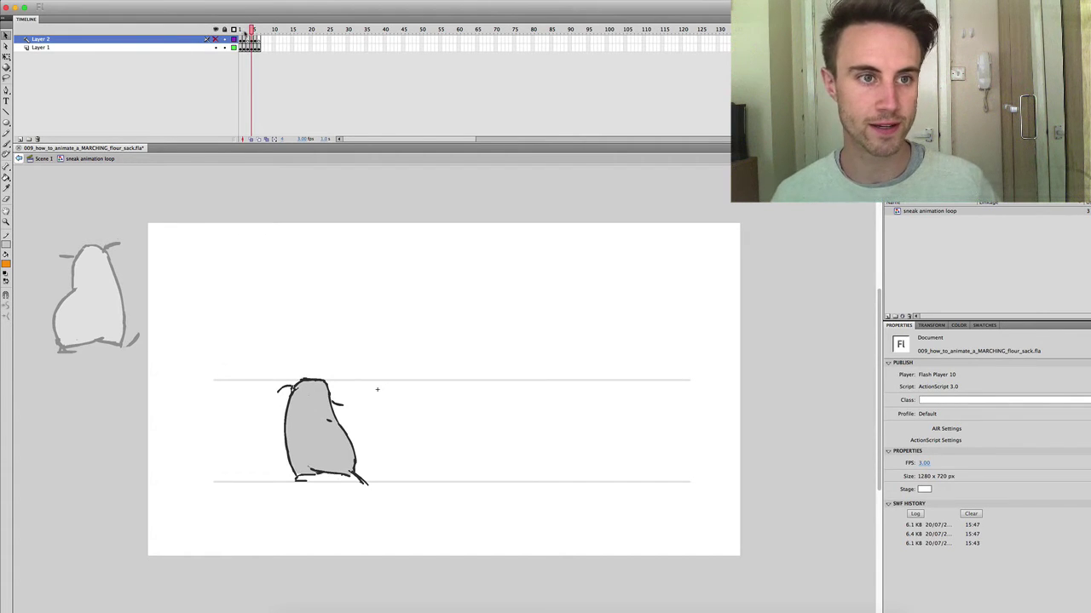
key(Return)
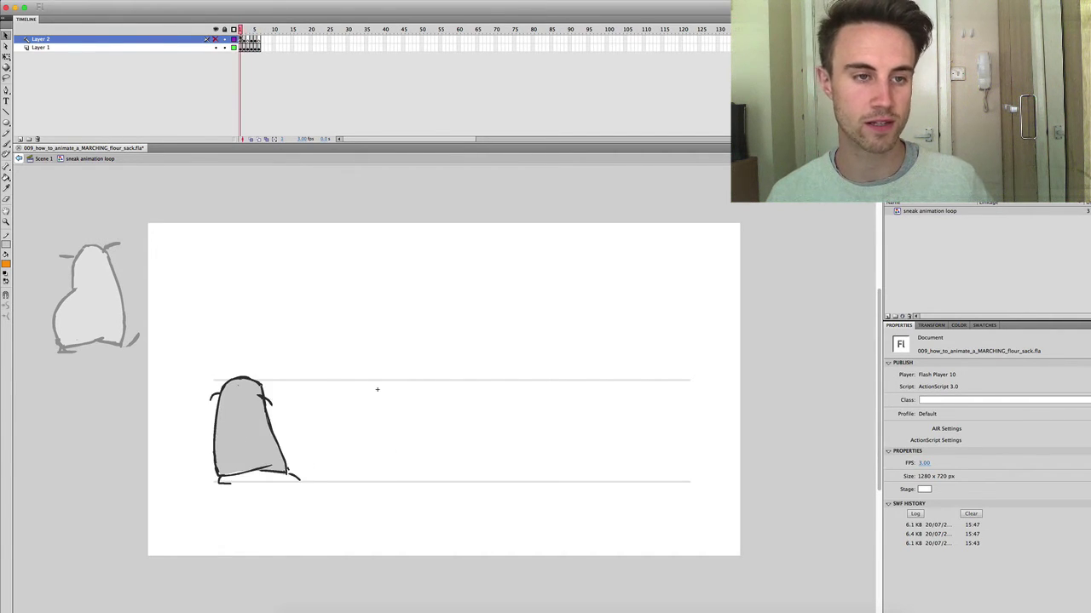
key(Return)
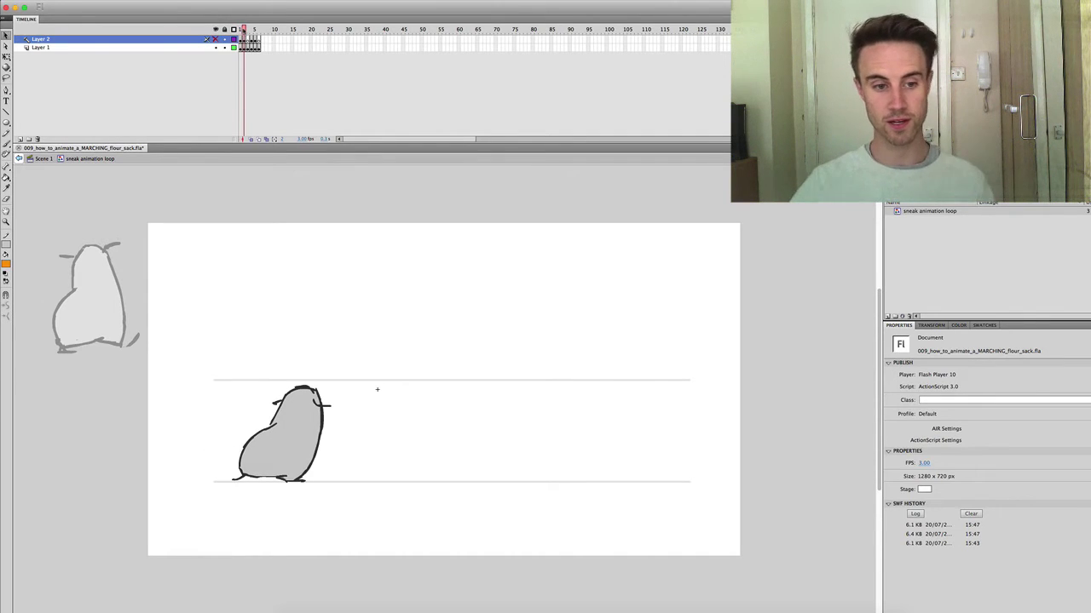
Unhide Layer 2 to show the orange guide line and replay from the first frame
click(214, 40)
key(Return)
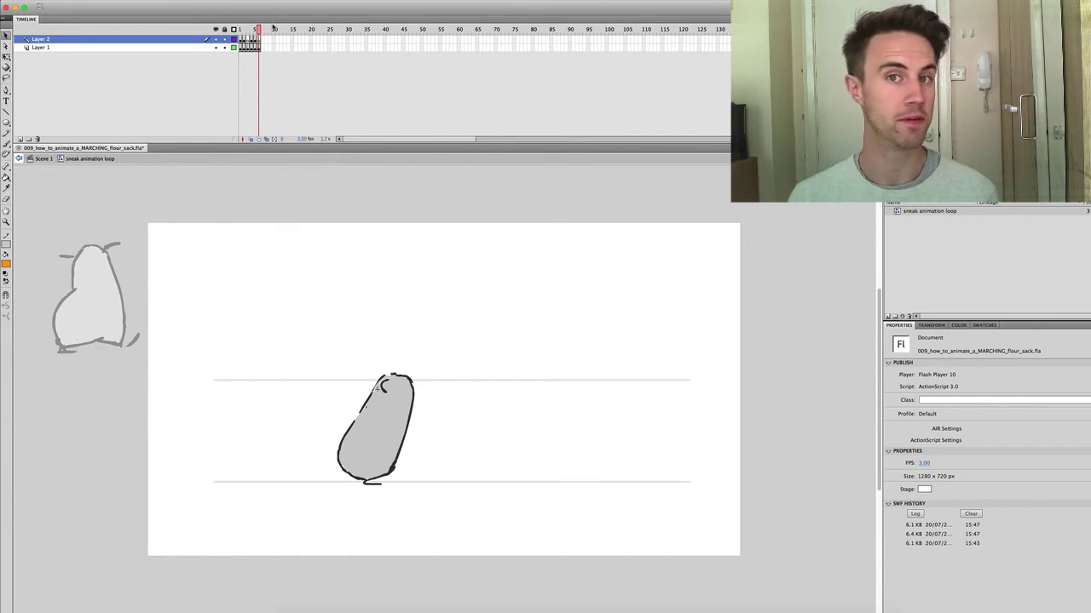
key(shift+comma)
key(Return)
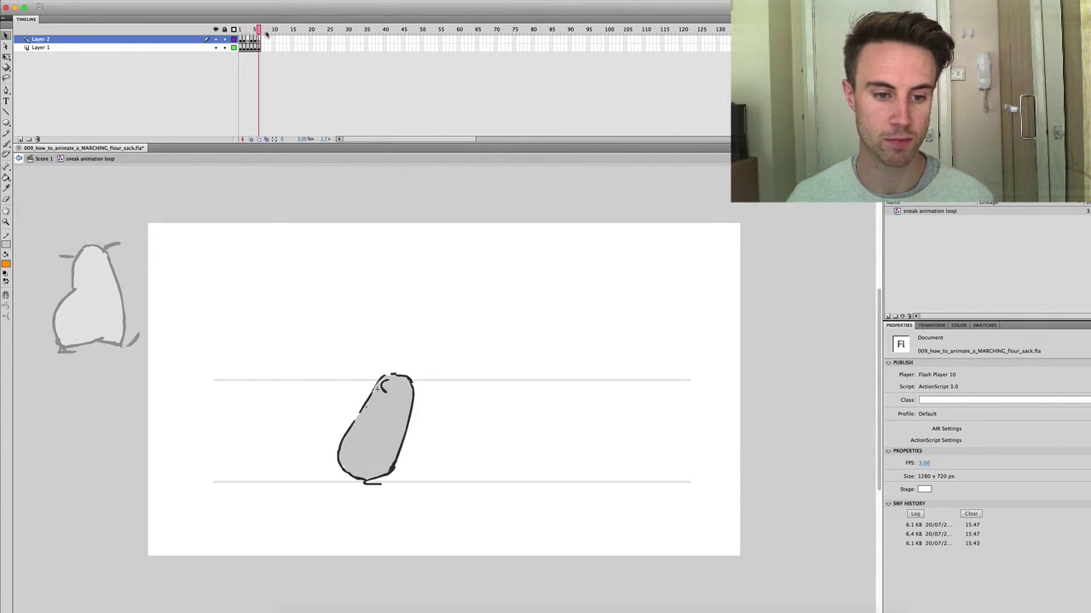
key(shift+comma)
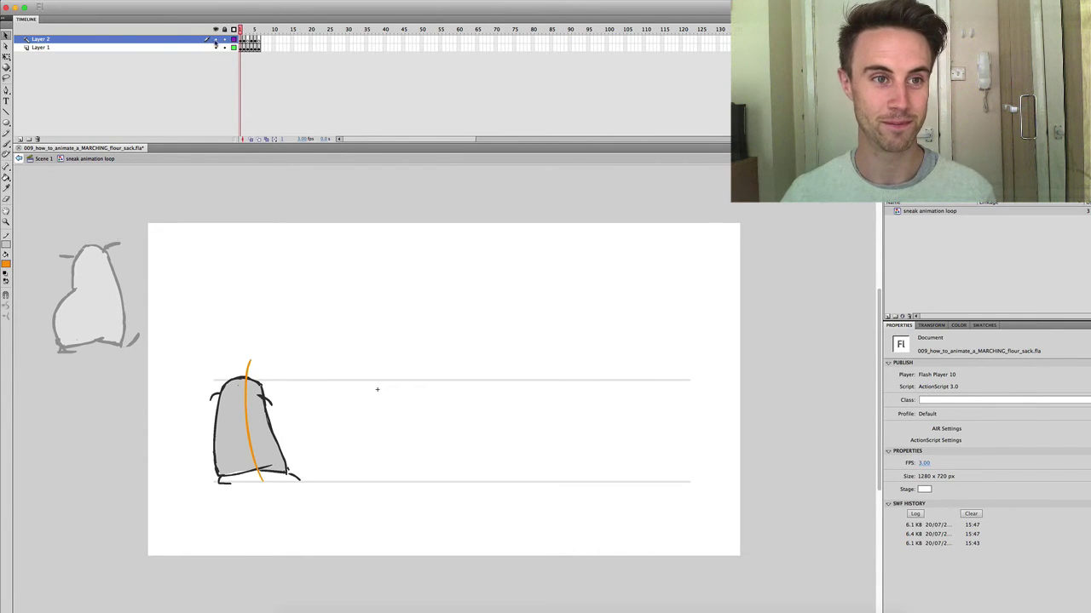
Hide the orange guide-line layer on Layer 2 and play the sack animation
click(216, 39)
key(Return)
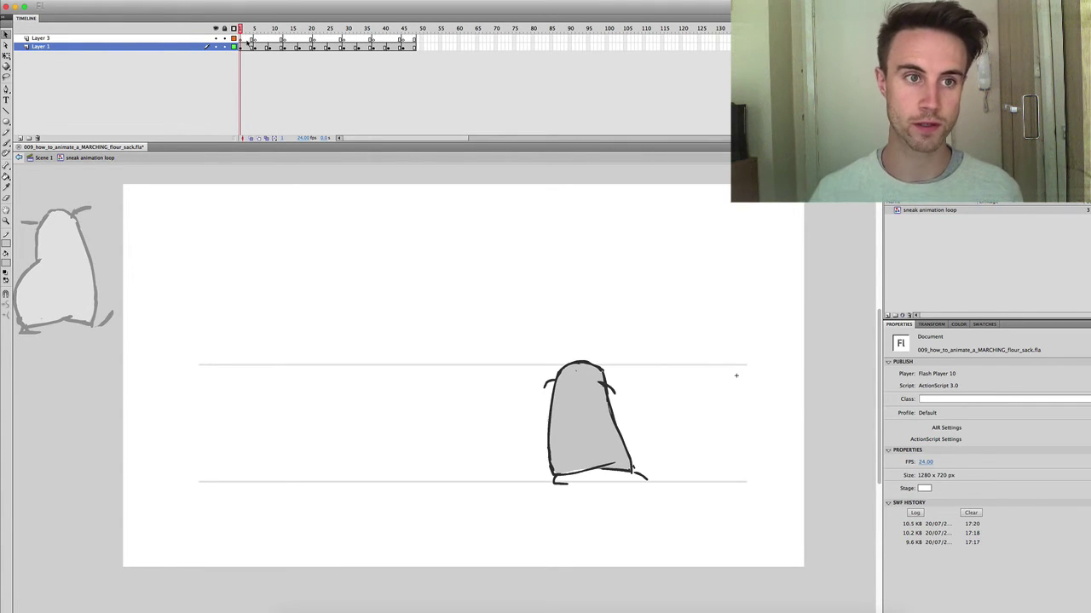
click(240, 47)
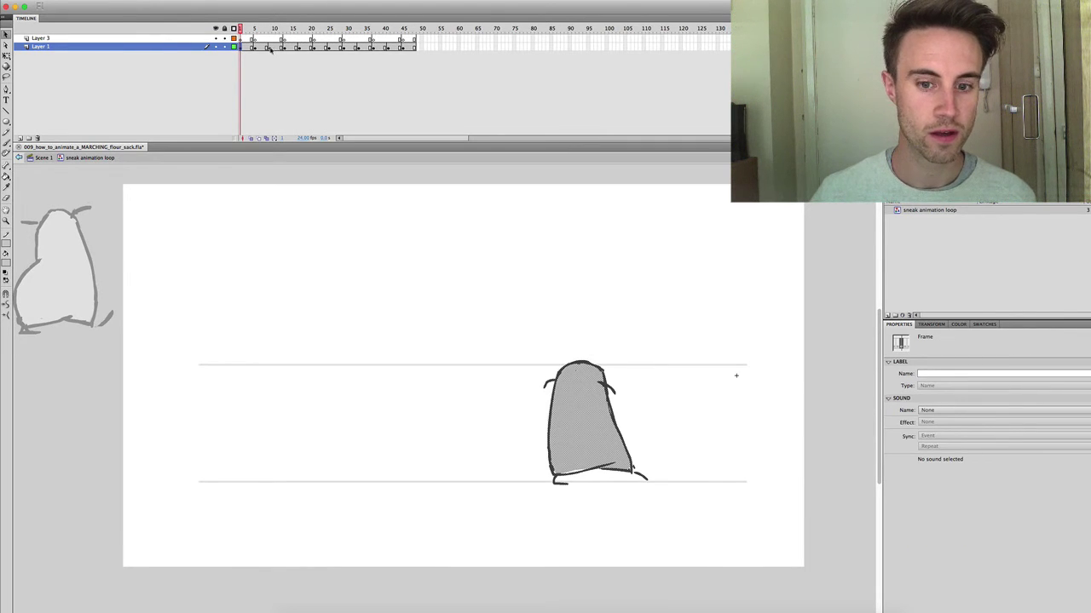
click(269, 49)
click(300, 48)
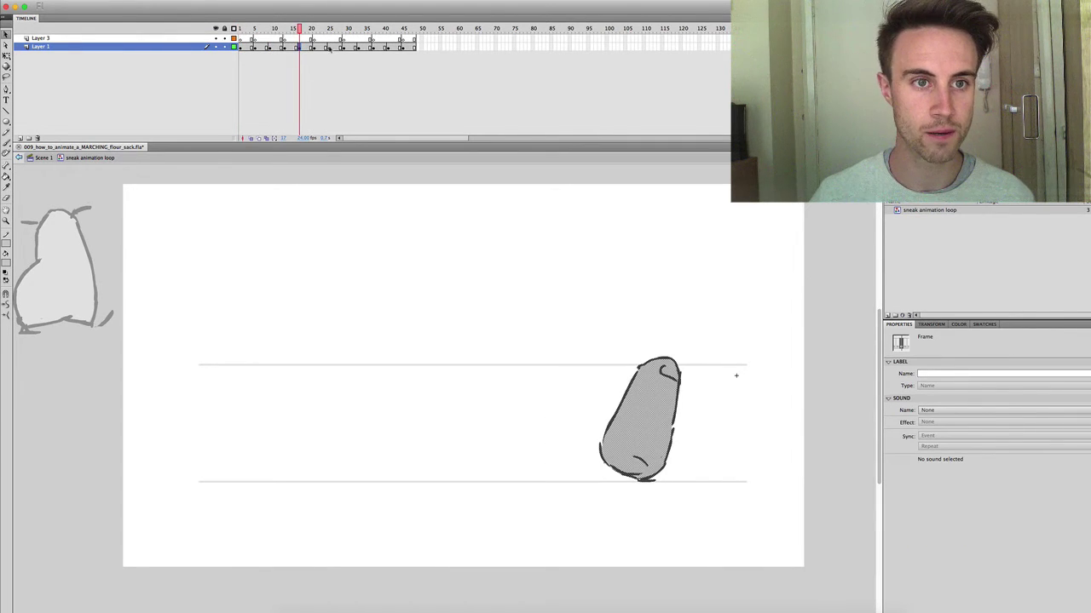
click(328, 48)
click(358, 48)
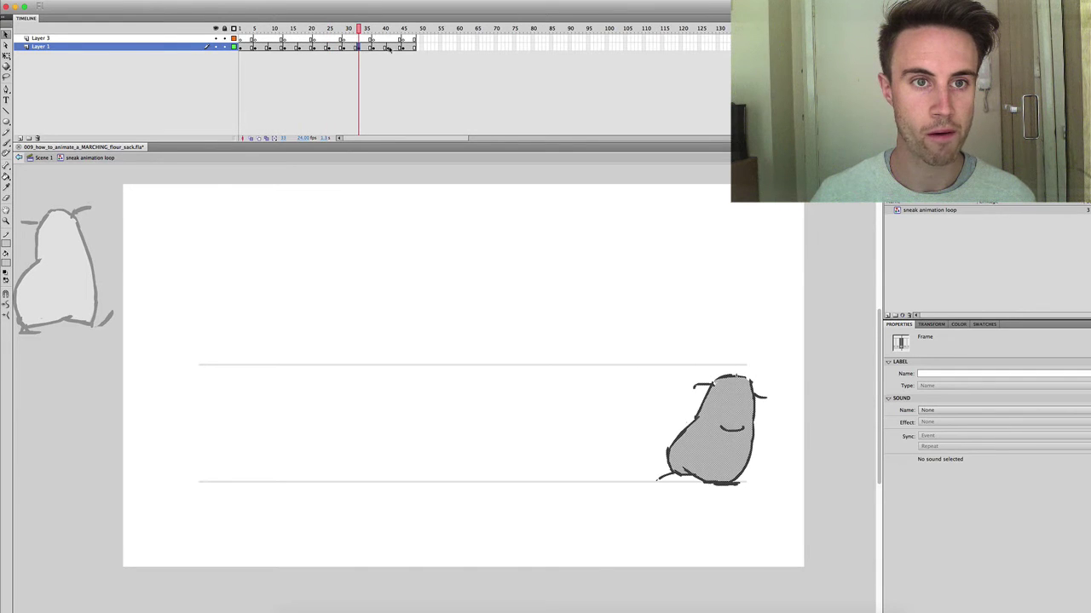
click(387, 48)
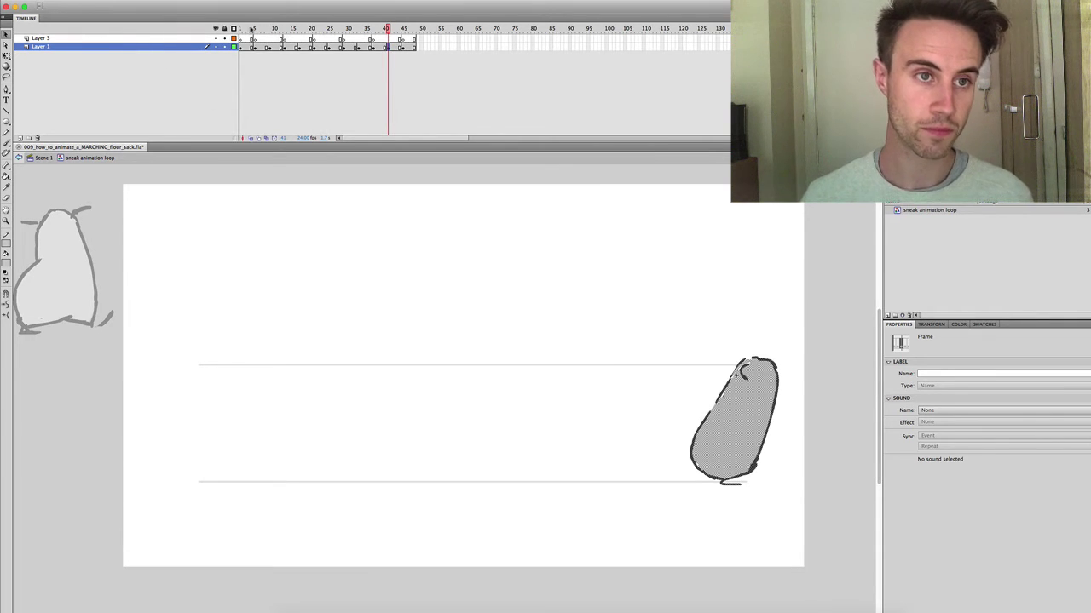
click(240, 29)
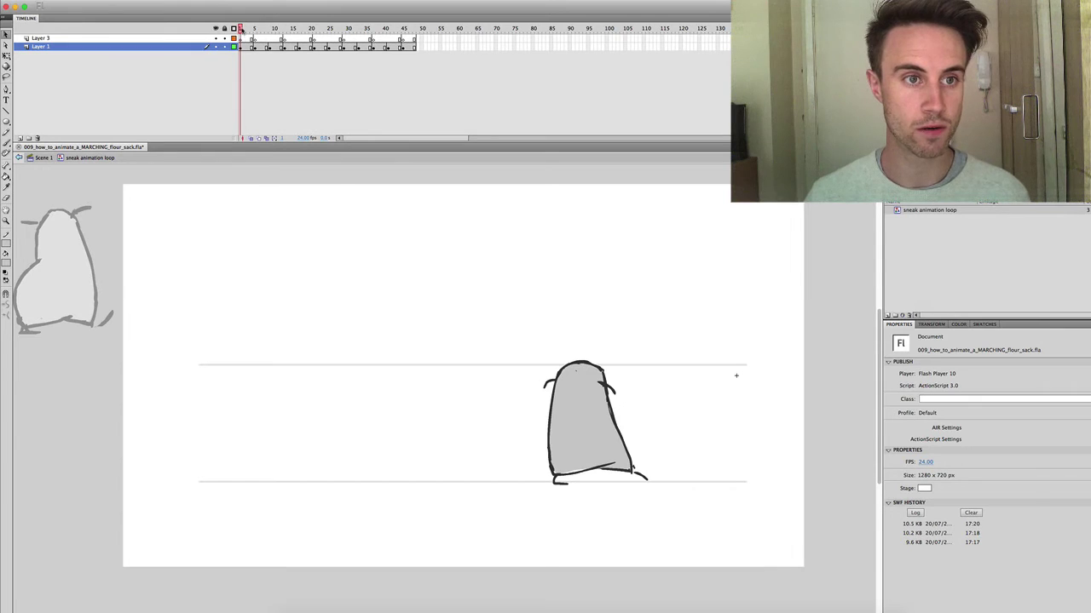
drag(241, 30, 255, 29)
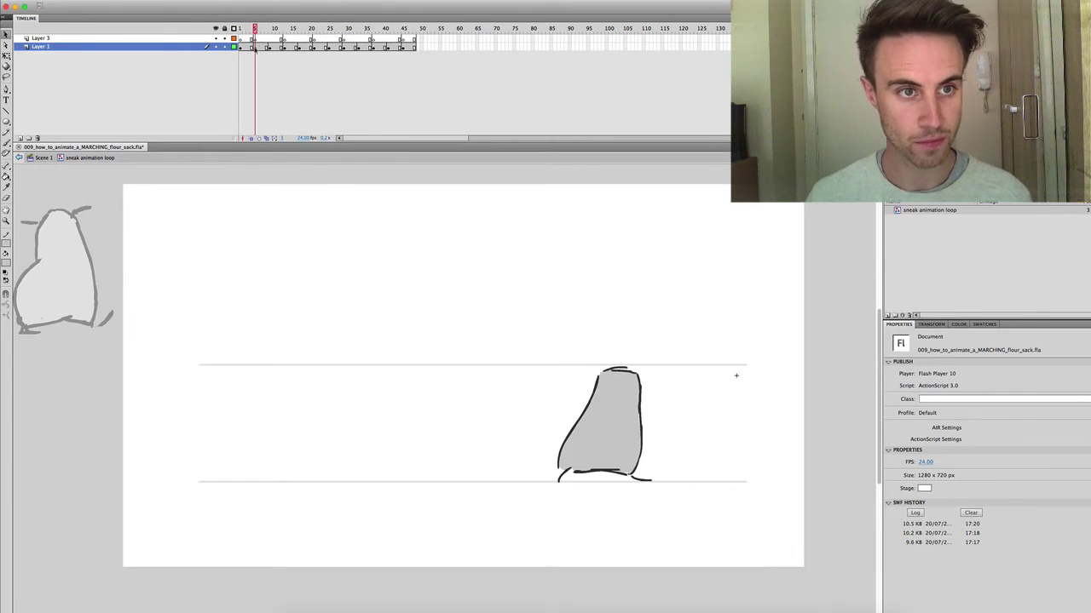
click(254, 47)
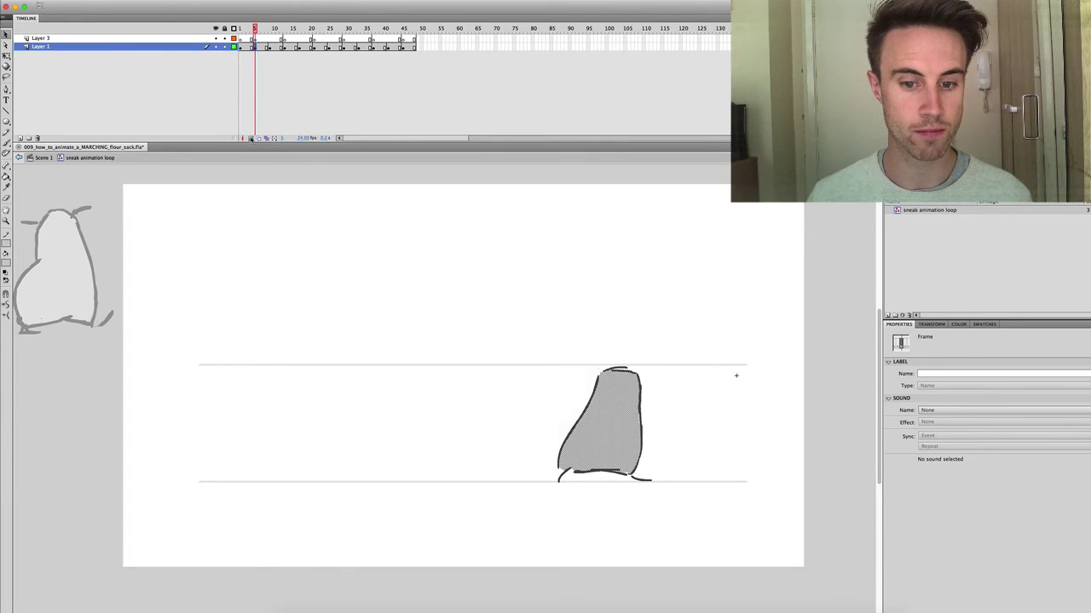
click(250, 138)
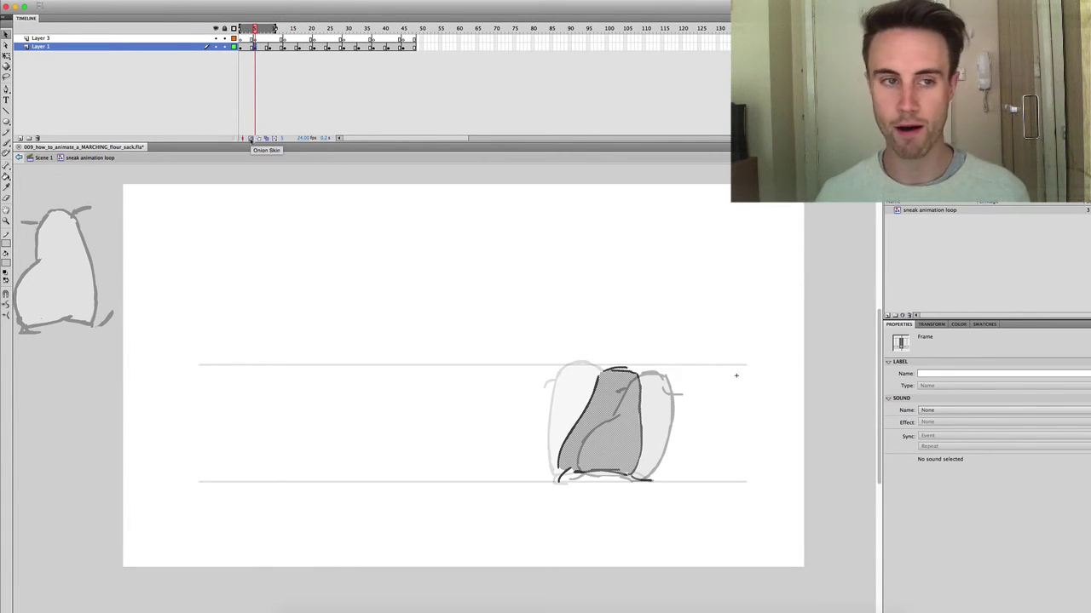
click(250, 138)
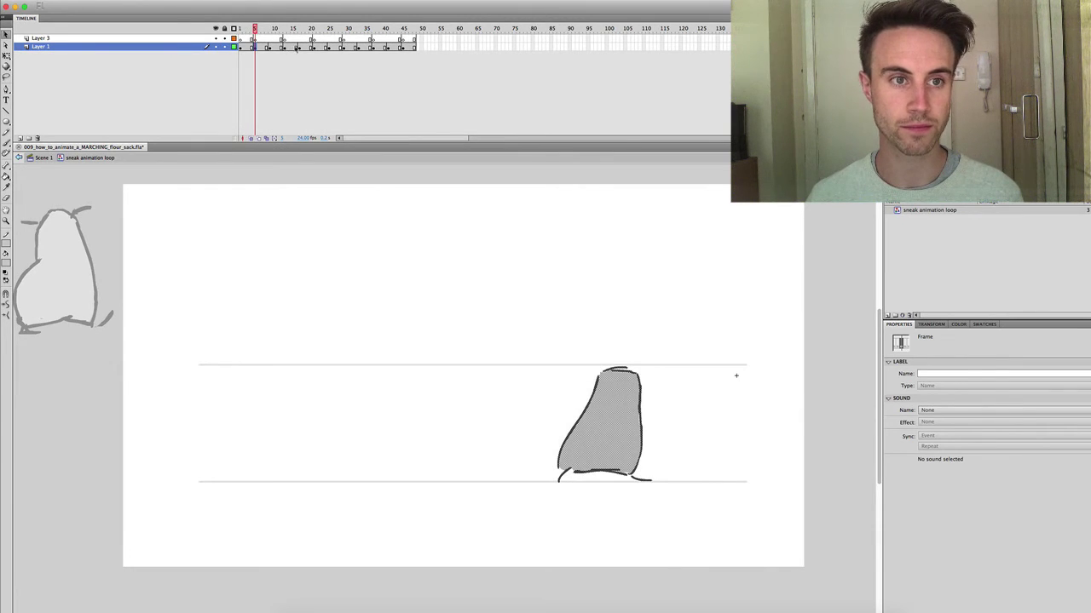
click(298, 46)
click(251, 138)
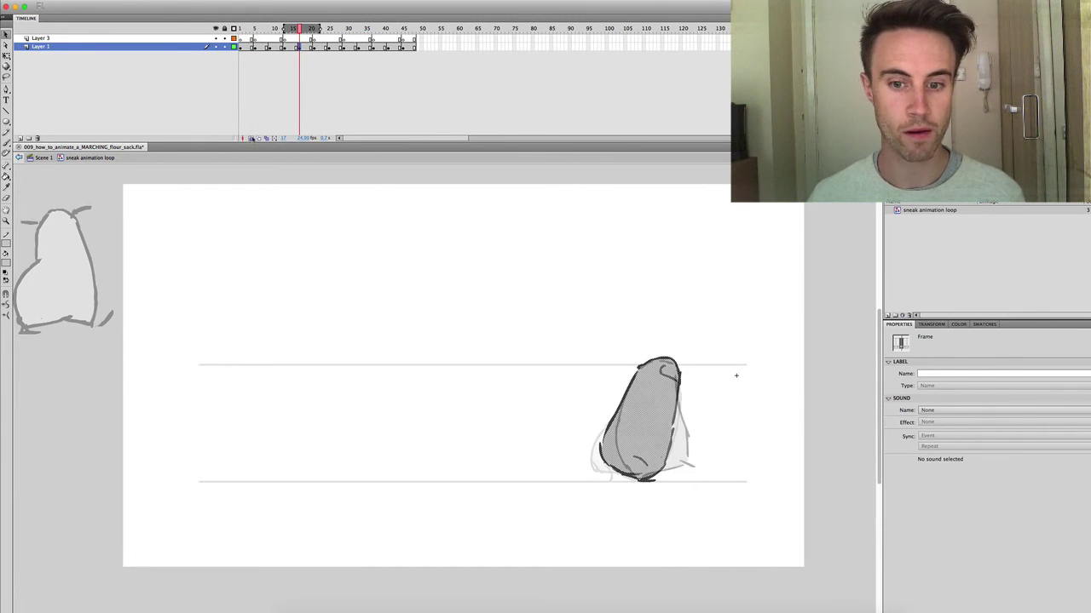
click(250, 138)
click(284, 48)
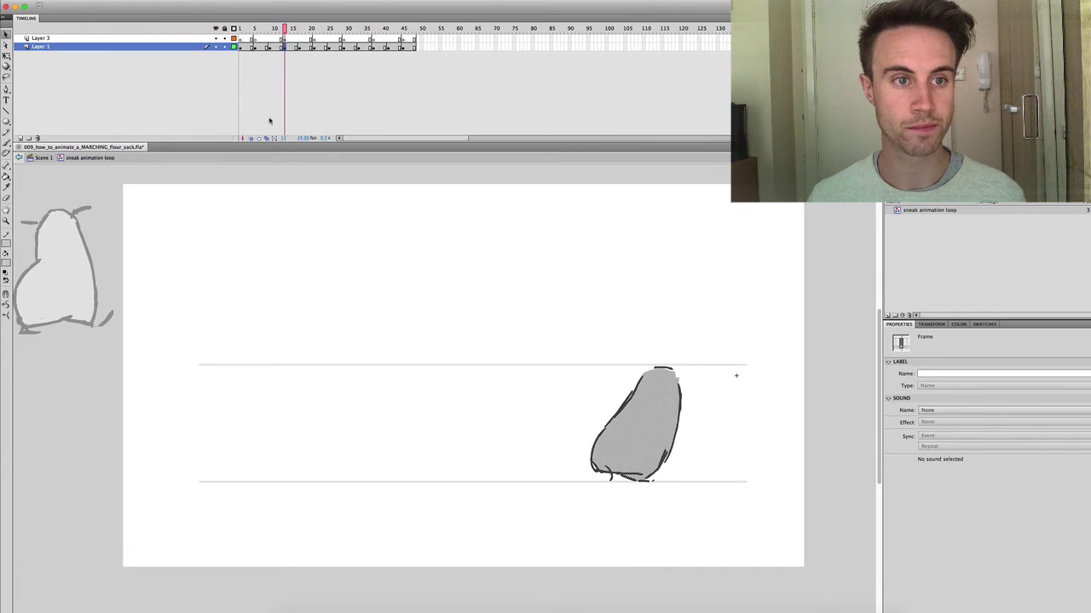
click(251, 138)
click(251, 138)
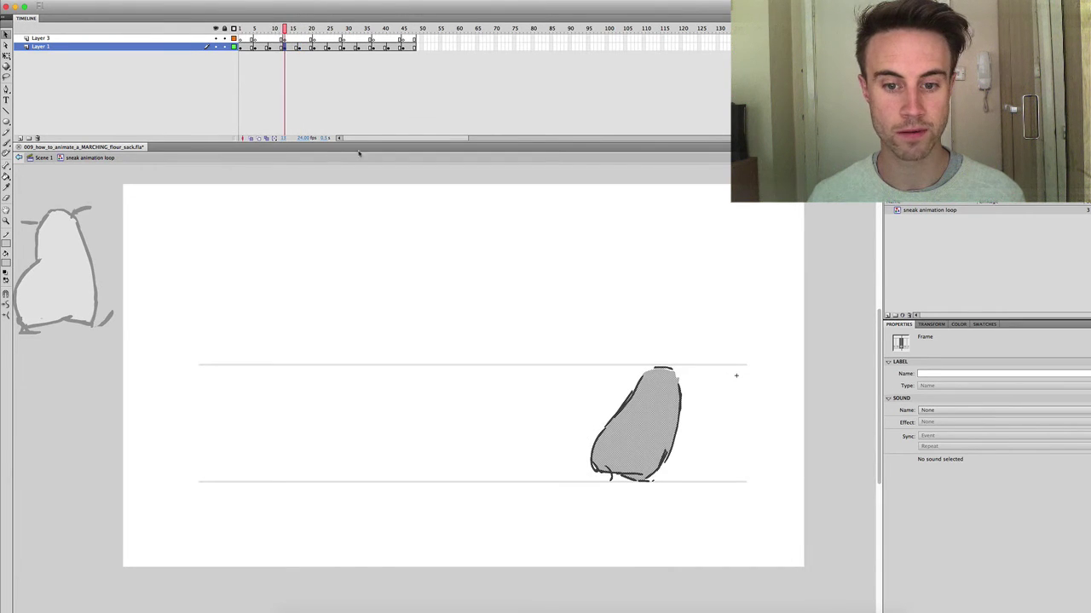
click(704, 446)
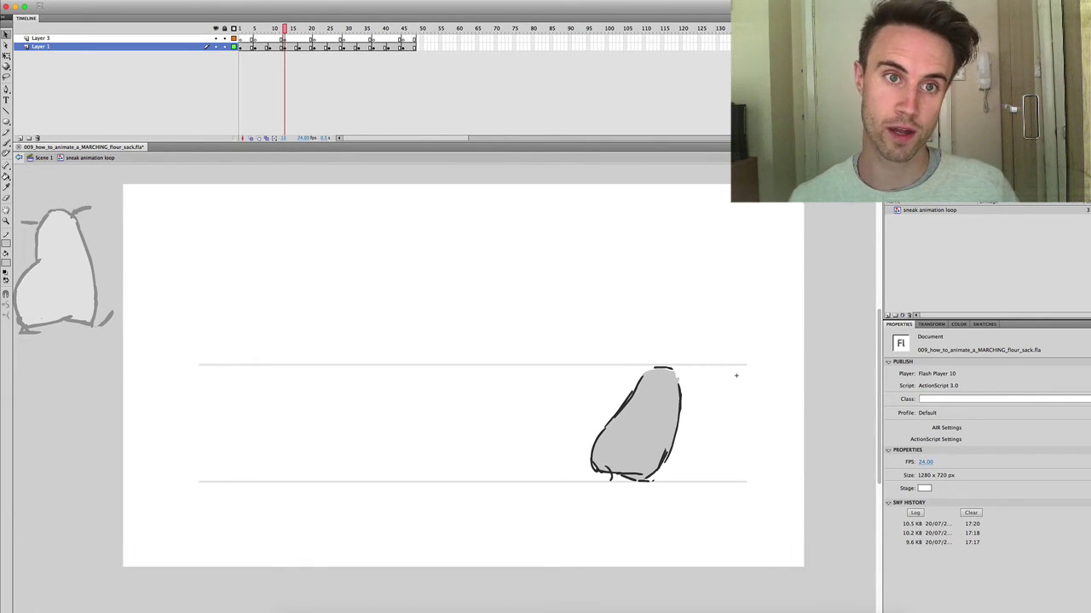
Run Test Movie with Cmd+Enter to watch the sneaking sack SWF
key(super+Return)
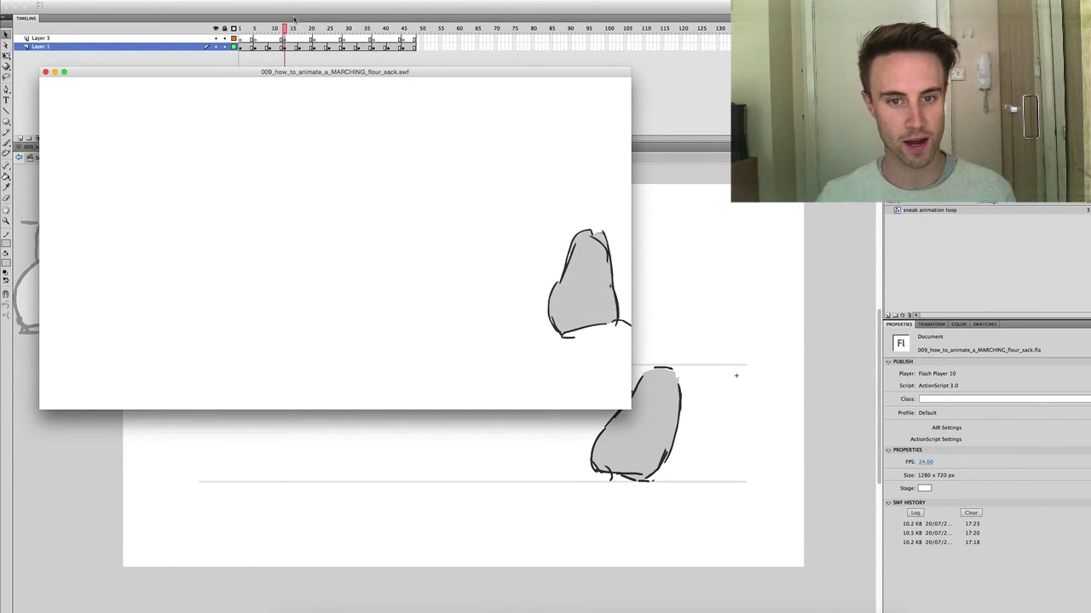
Close the test movie and return to the sack drawing on frame 1
click(45, 73)
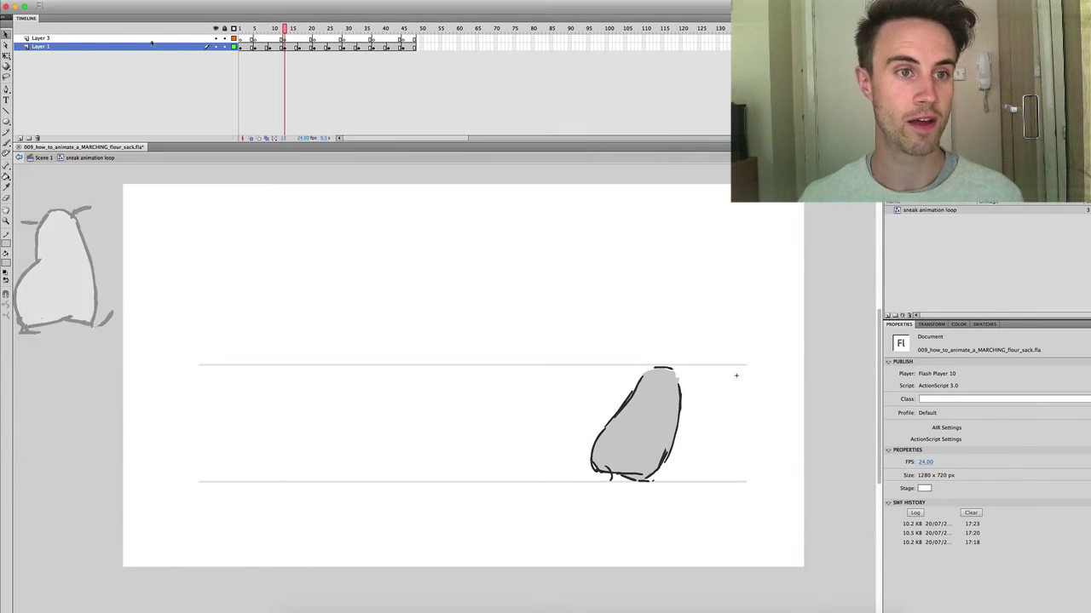
click(255, 28)
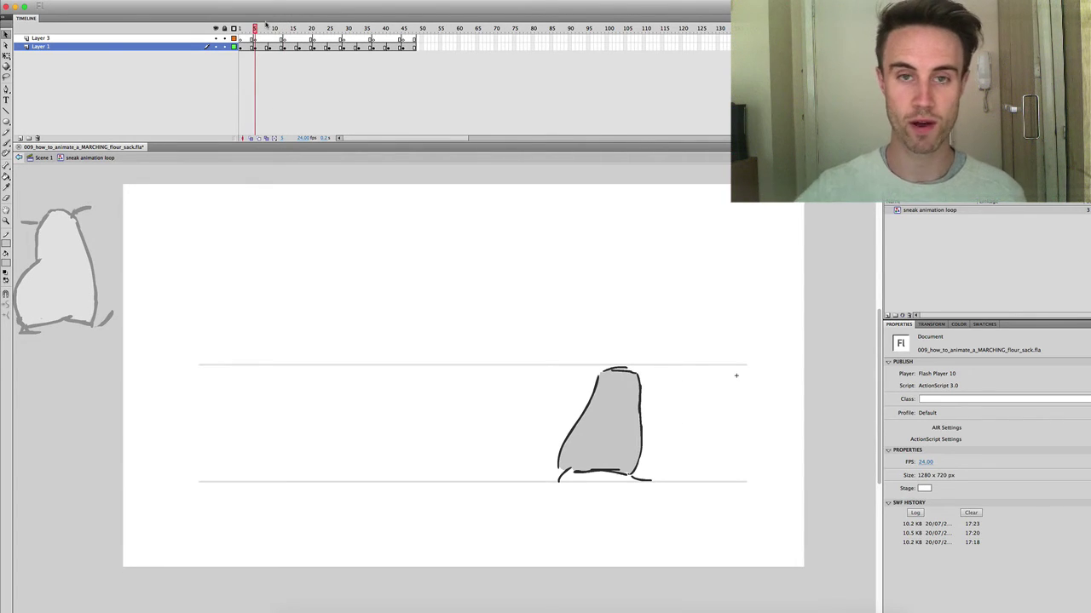
click(248, 29)
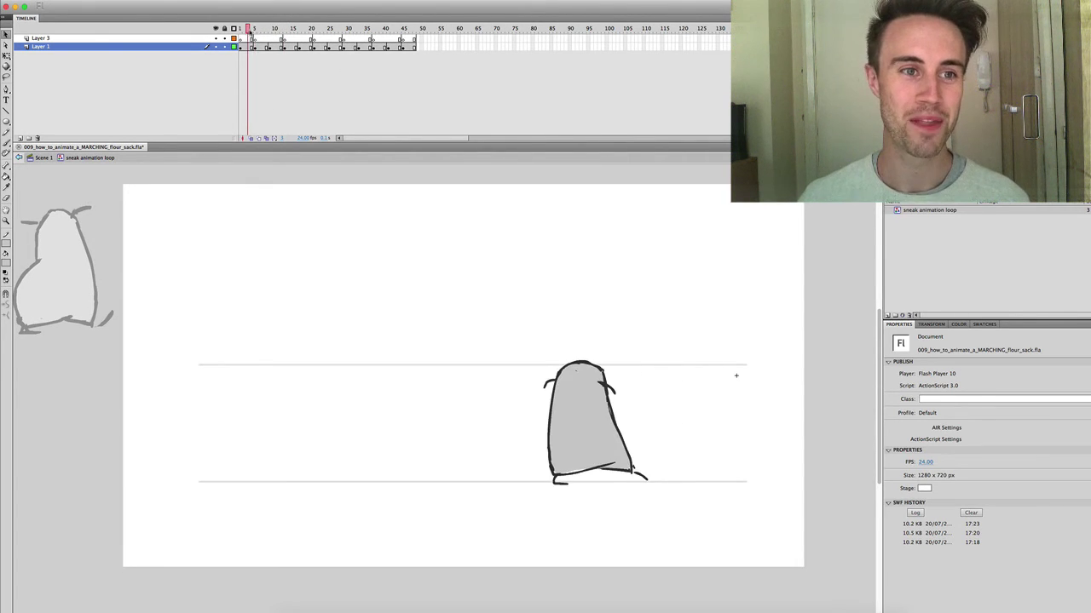
click(248, 47)
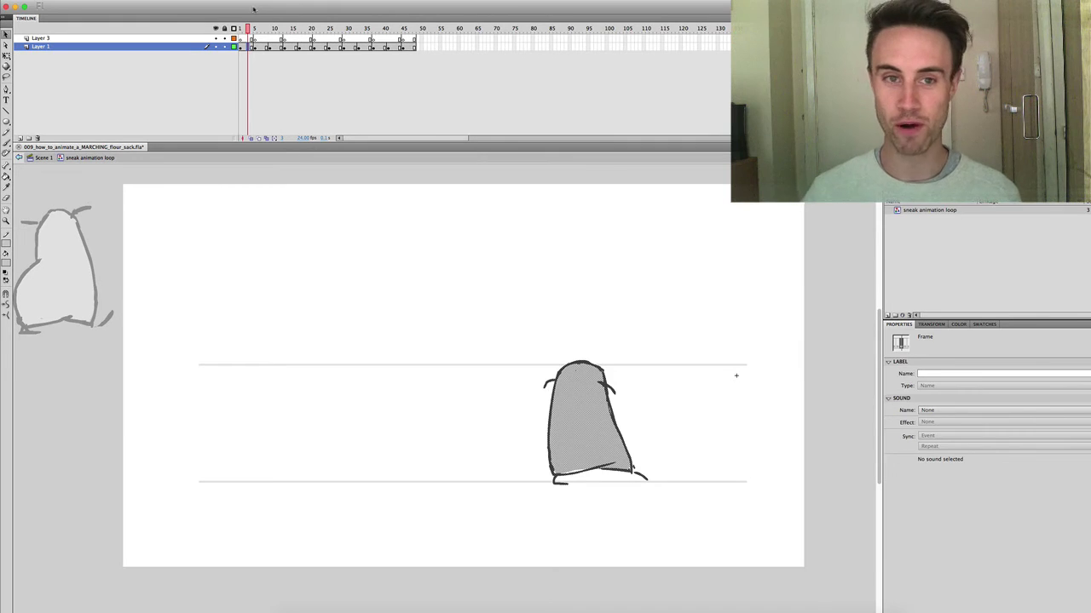
click(242, 48)
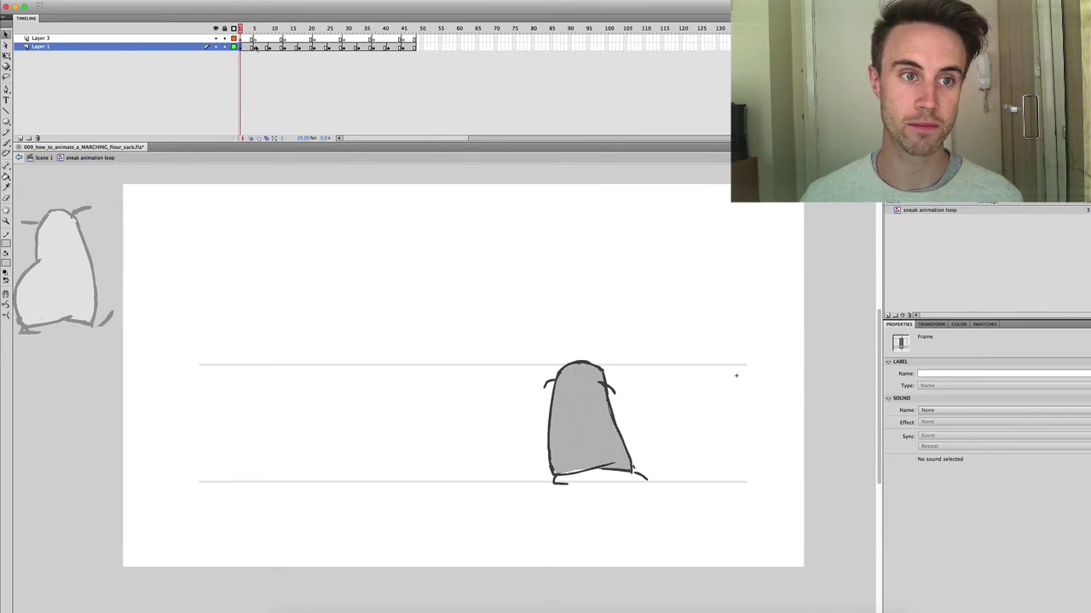
Flip between the frame 1, 3 and 5 poses and scrub through frames 3 to 15
click(254, 48)
click(248, 48)
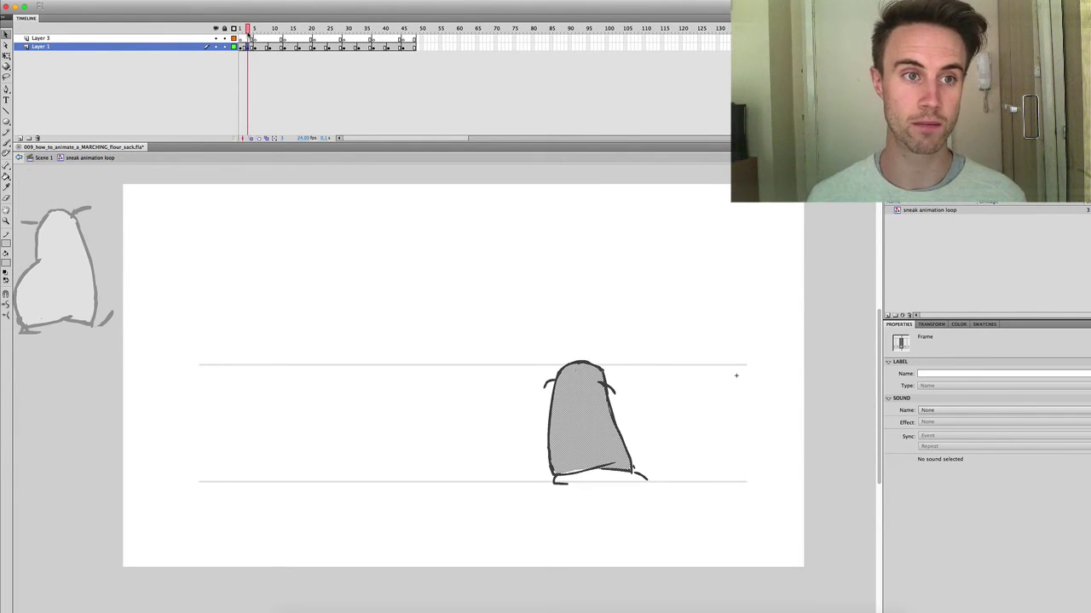
click(241, 47)
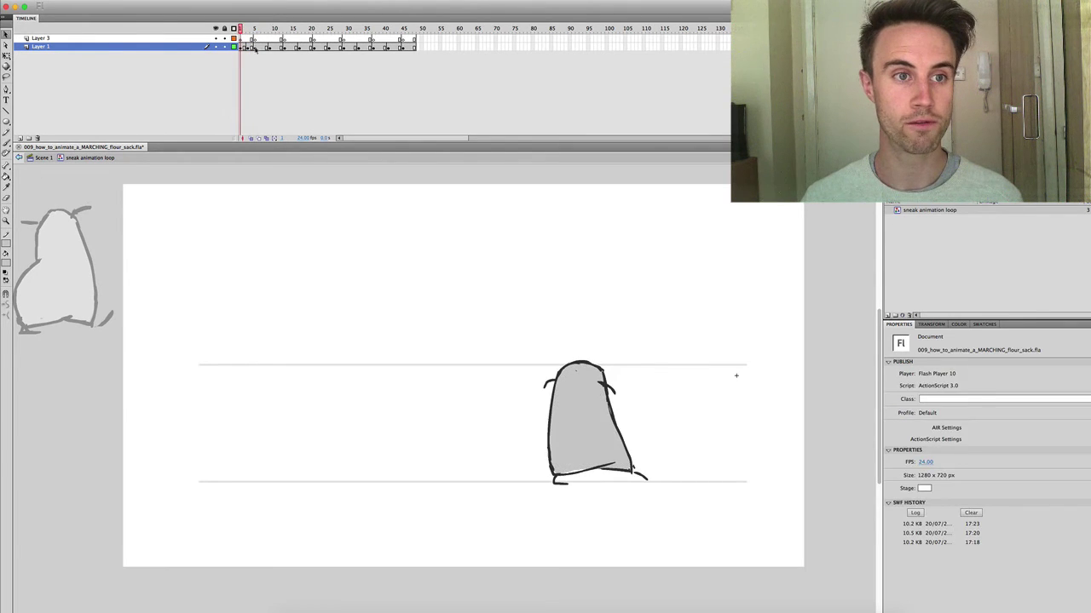
click(257, 48)
click(248, 48)
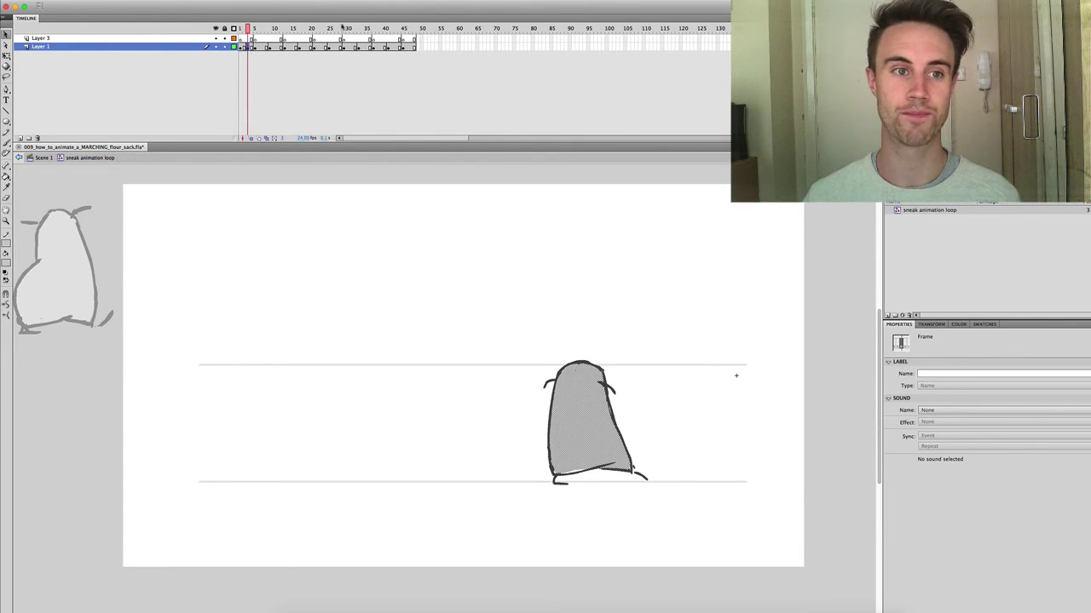
drag(260, 49, 366, 49)
Turn on Onion Skin at frame 1 and select the sack shape on the stage
click(248, 48)
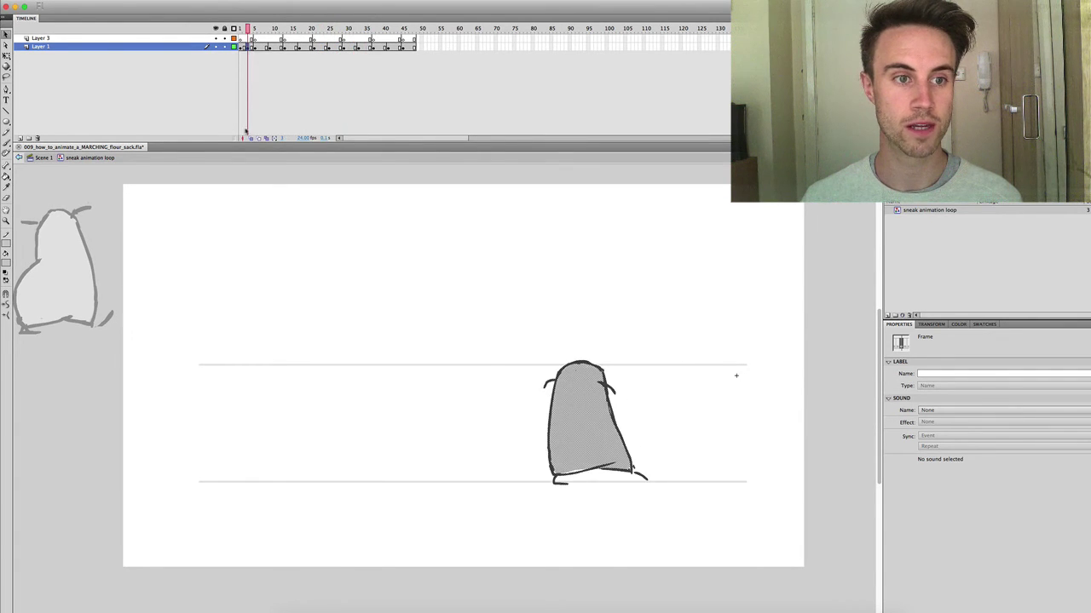
click(250, 137)
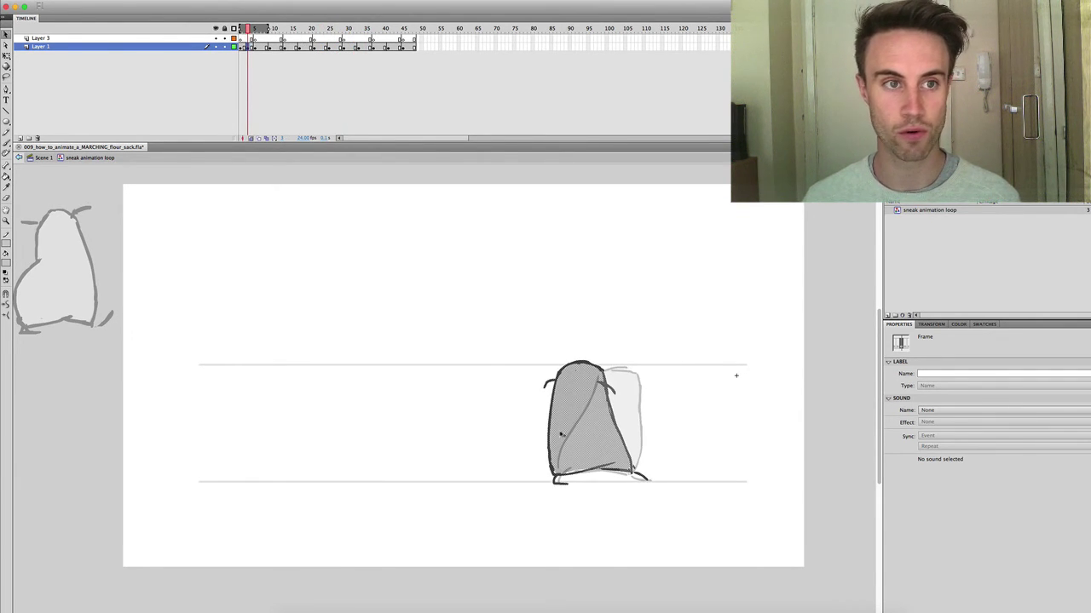
click(642, 398)
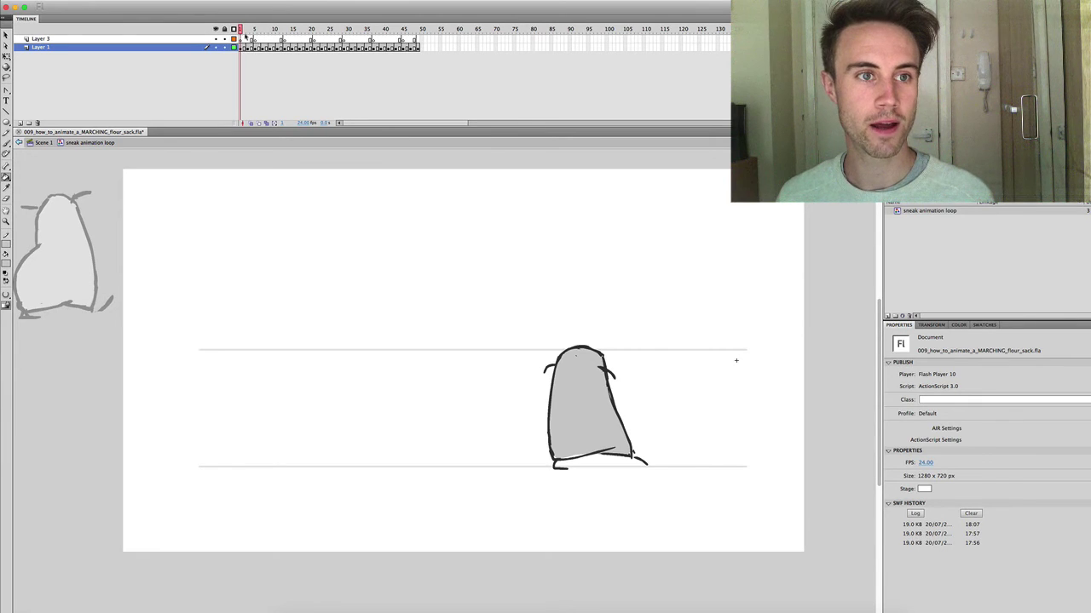
On frame 3, undo the accidental change to the sack drawing, then test the movie
drag(241, 29, 253, 46)
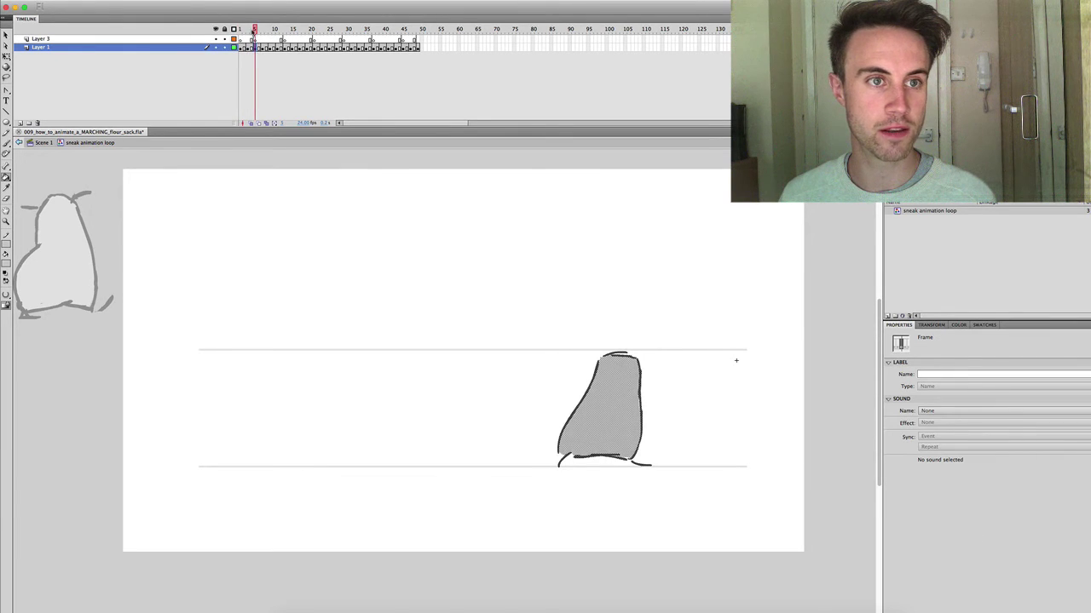
key(ctrl+z)
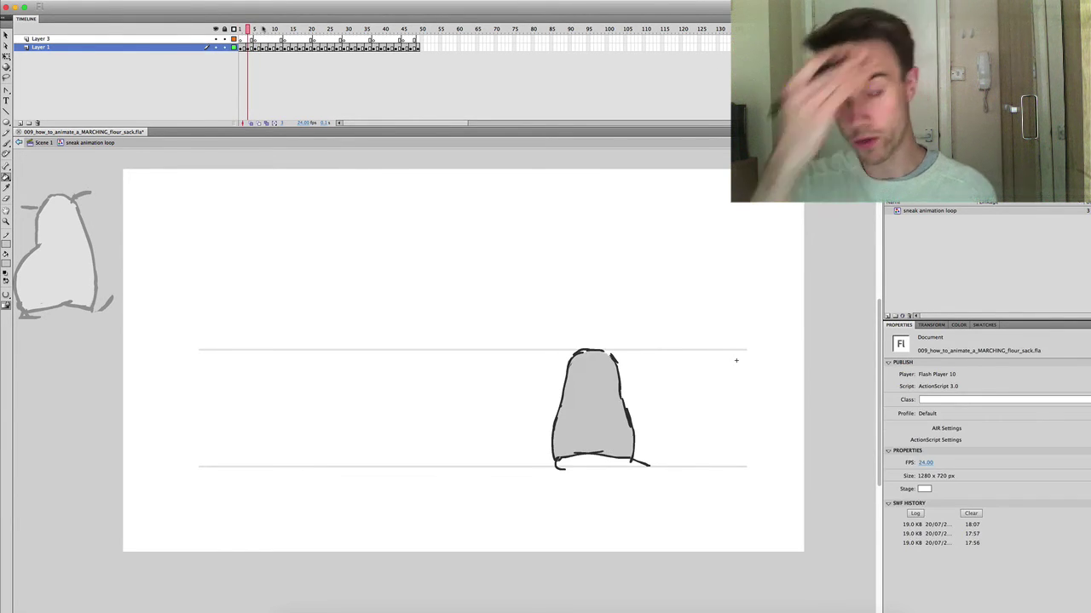
key(super+Return)
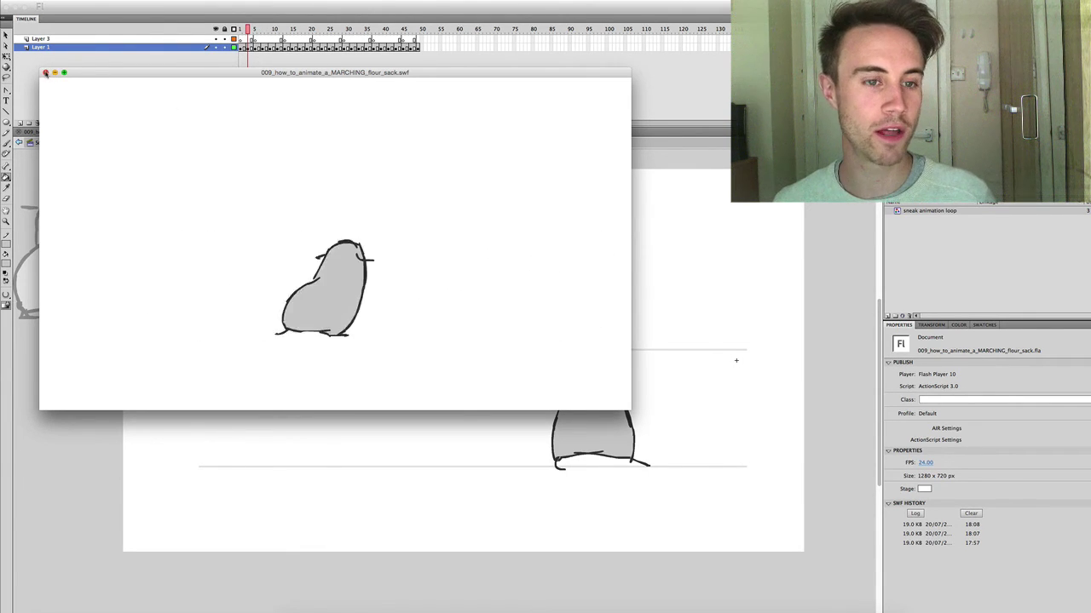
Close the test movie, step frame by frame through the early in-betweens, and scrub frames 9–16
click(46, 73)
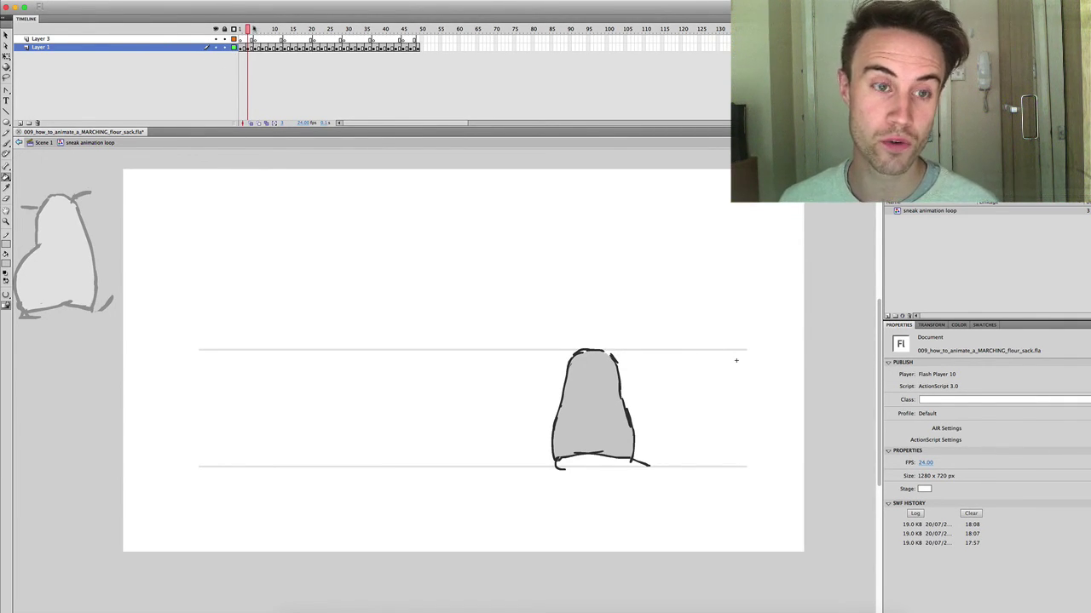
key(comma)
key(comma)
key(period)
key(period)
key(period)
key(period)
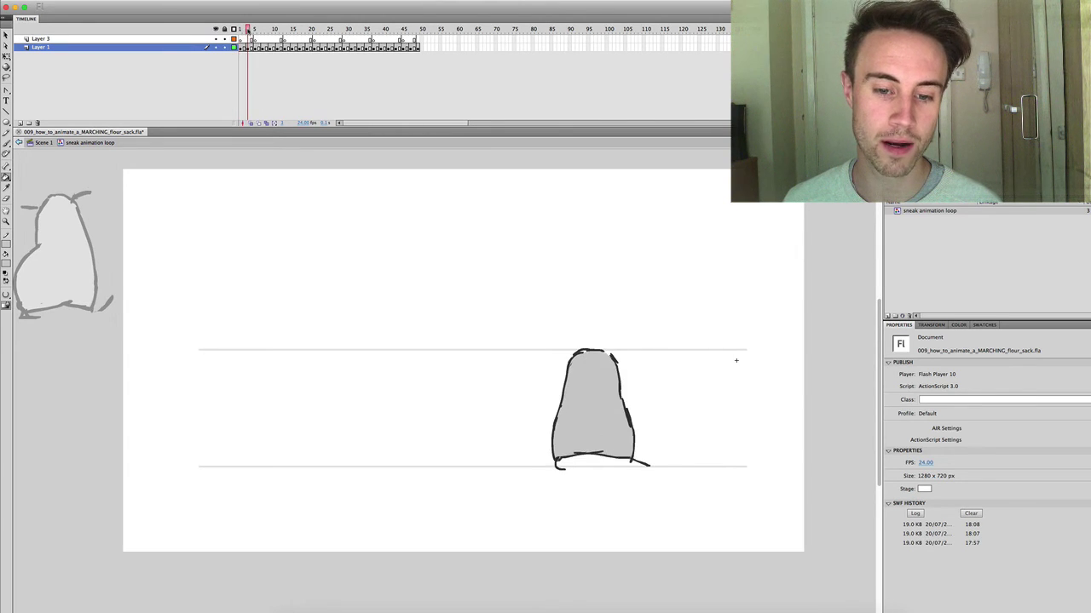
key(period)
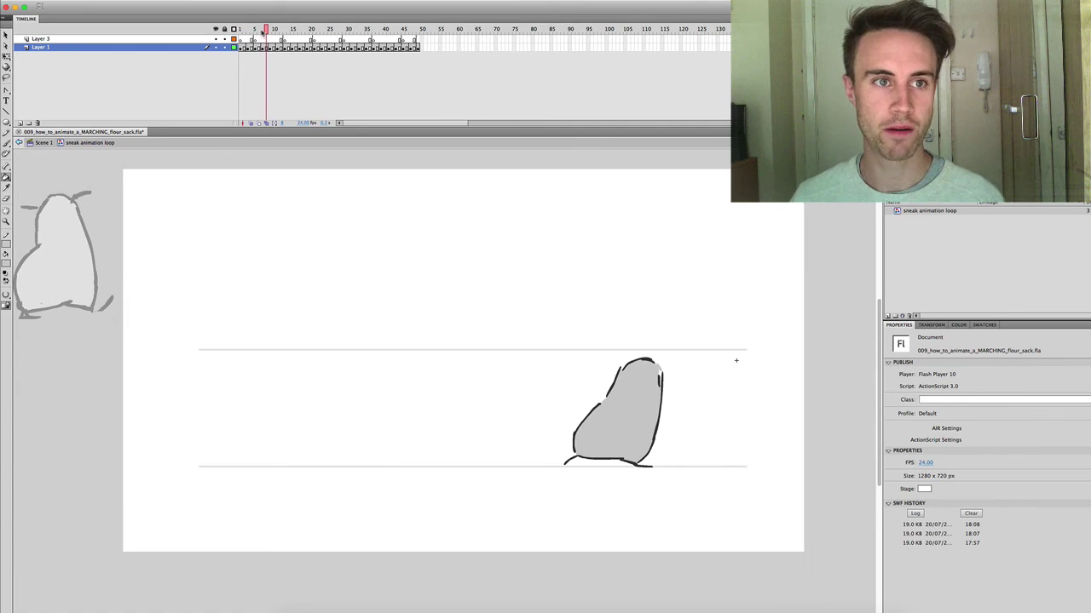
mouse_move(267, 31)
mouse_down()
mouse_move(326, 32)
mouse_move(196, 25)
mouse_up()
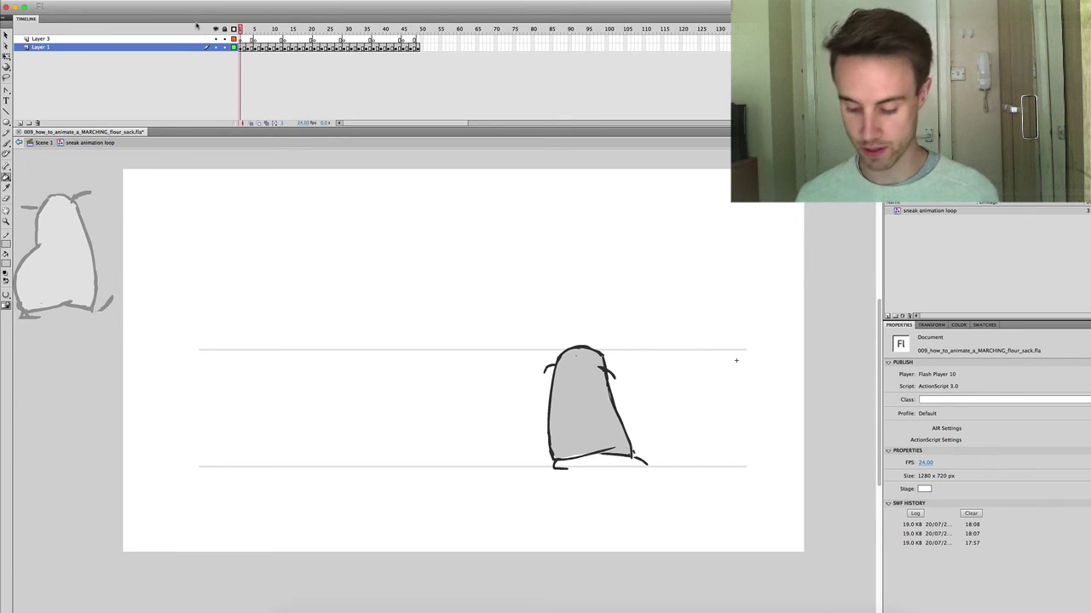